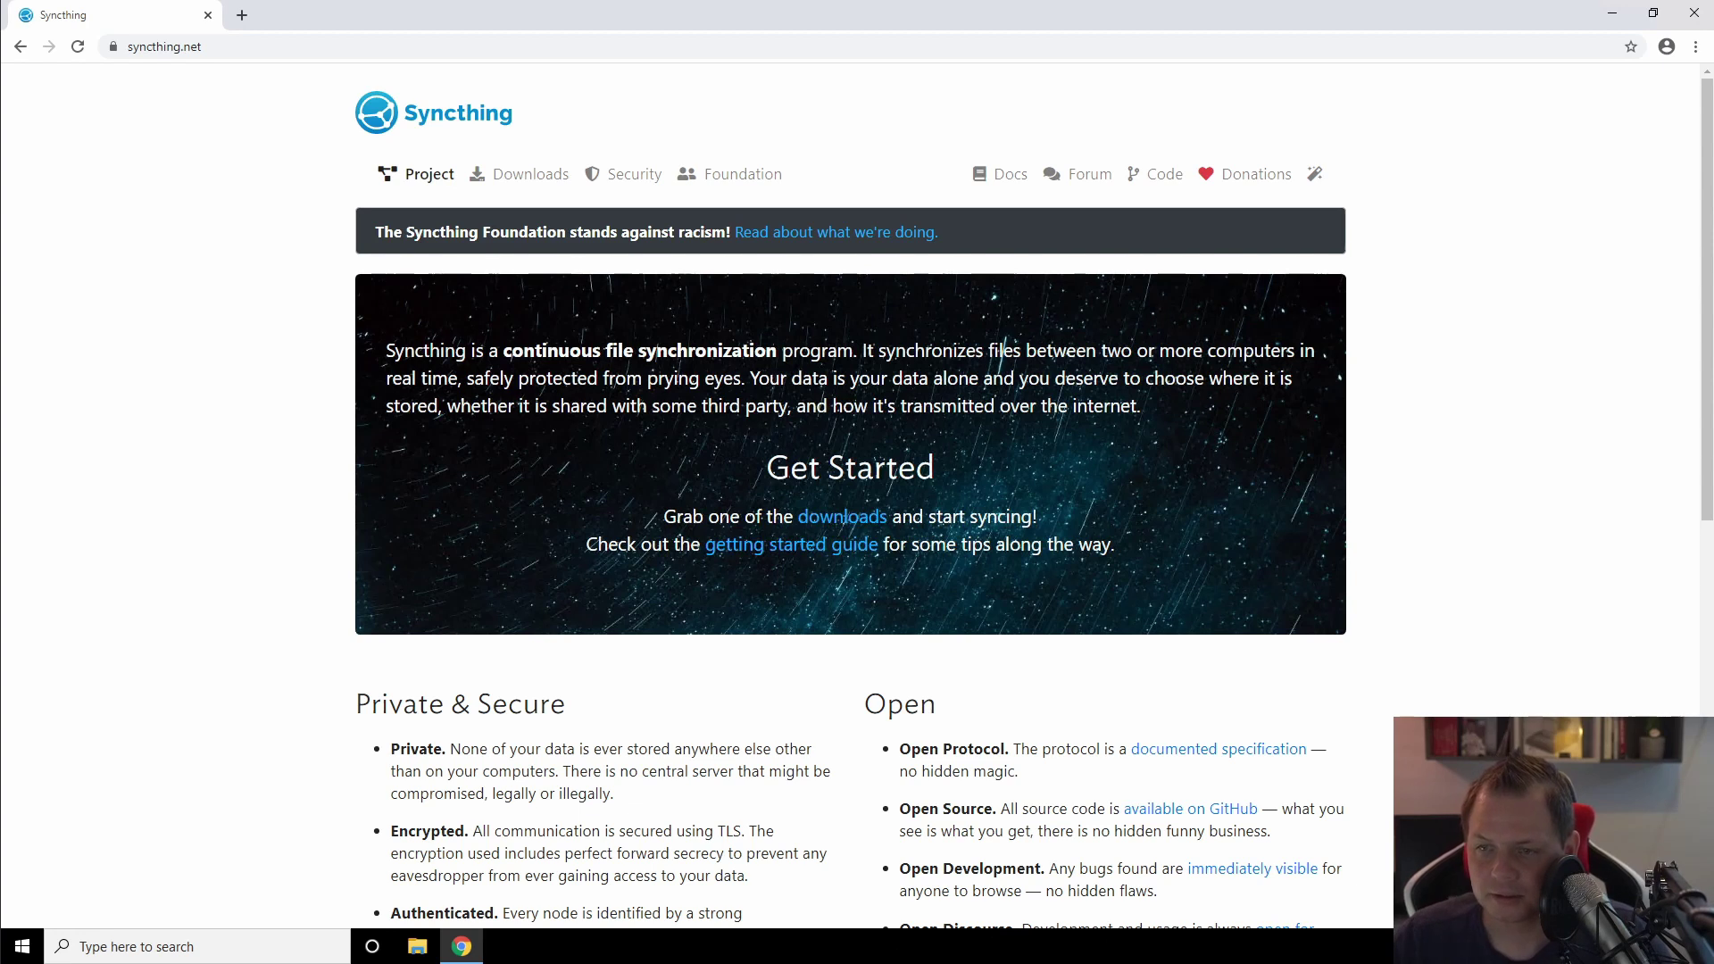
Step: Go from the Syncthing downloads page to the SyncTrayzor v1.1.24 GitHub release page
left_click(512, 179)
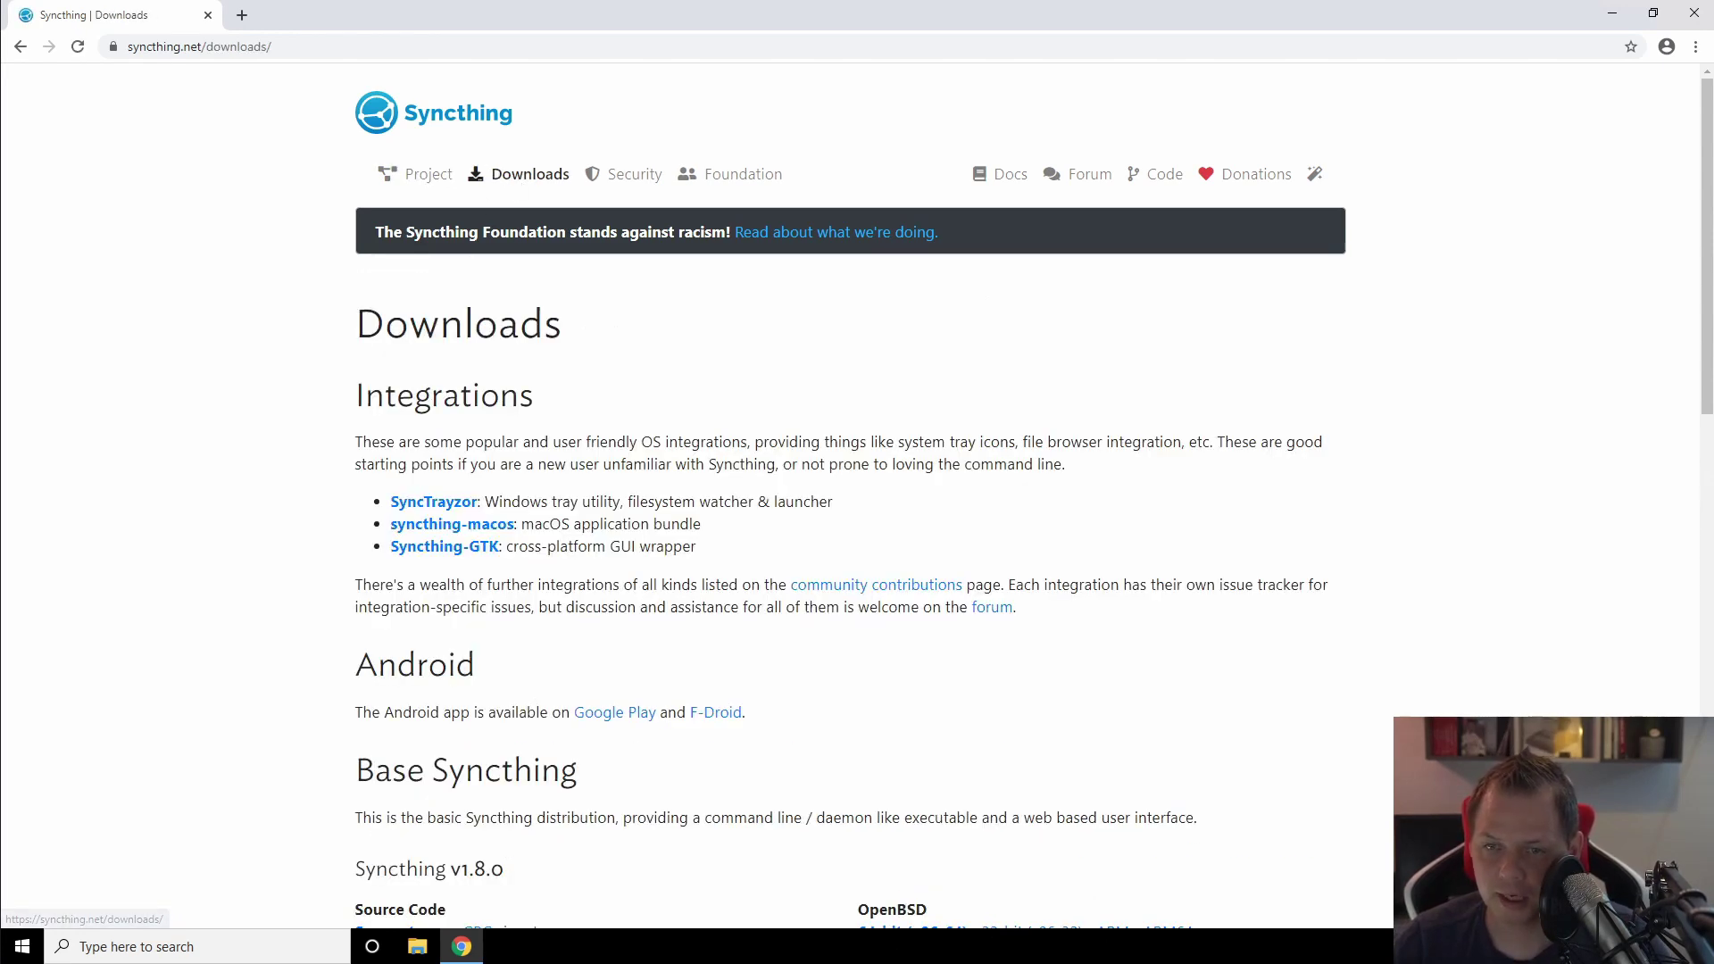
left_click(422, 509)
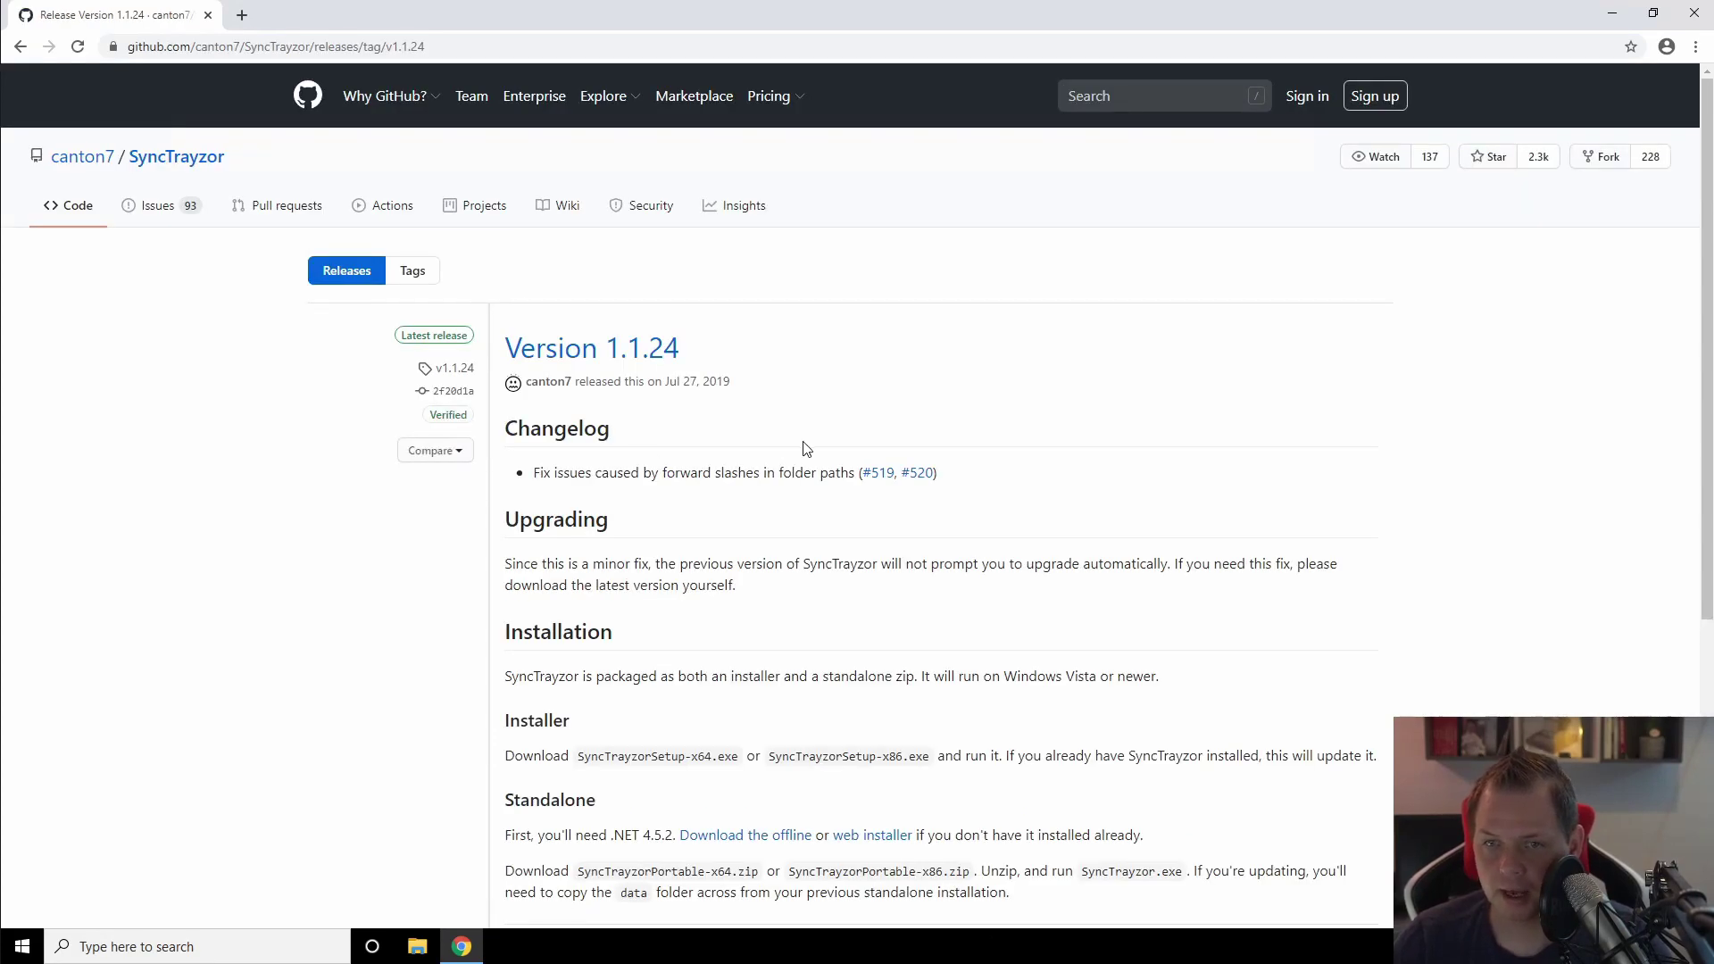
scroll(806, 448, "down", 2)
scroll(806, 449, "down", 3)
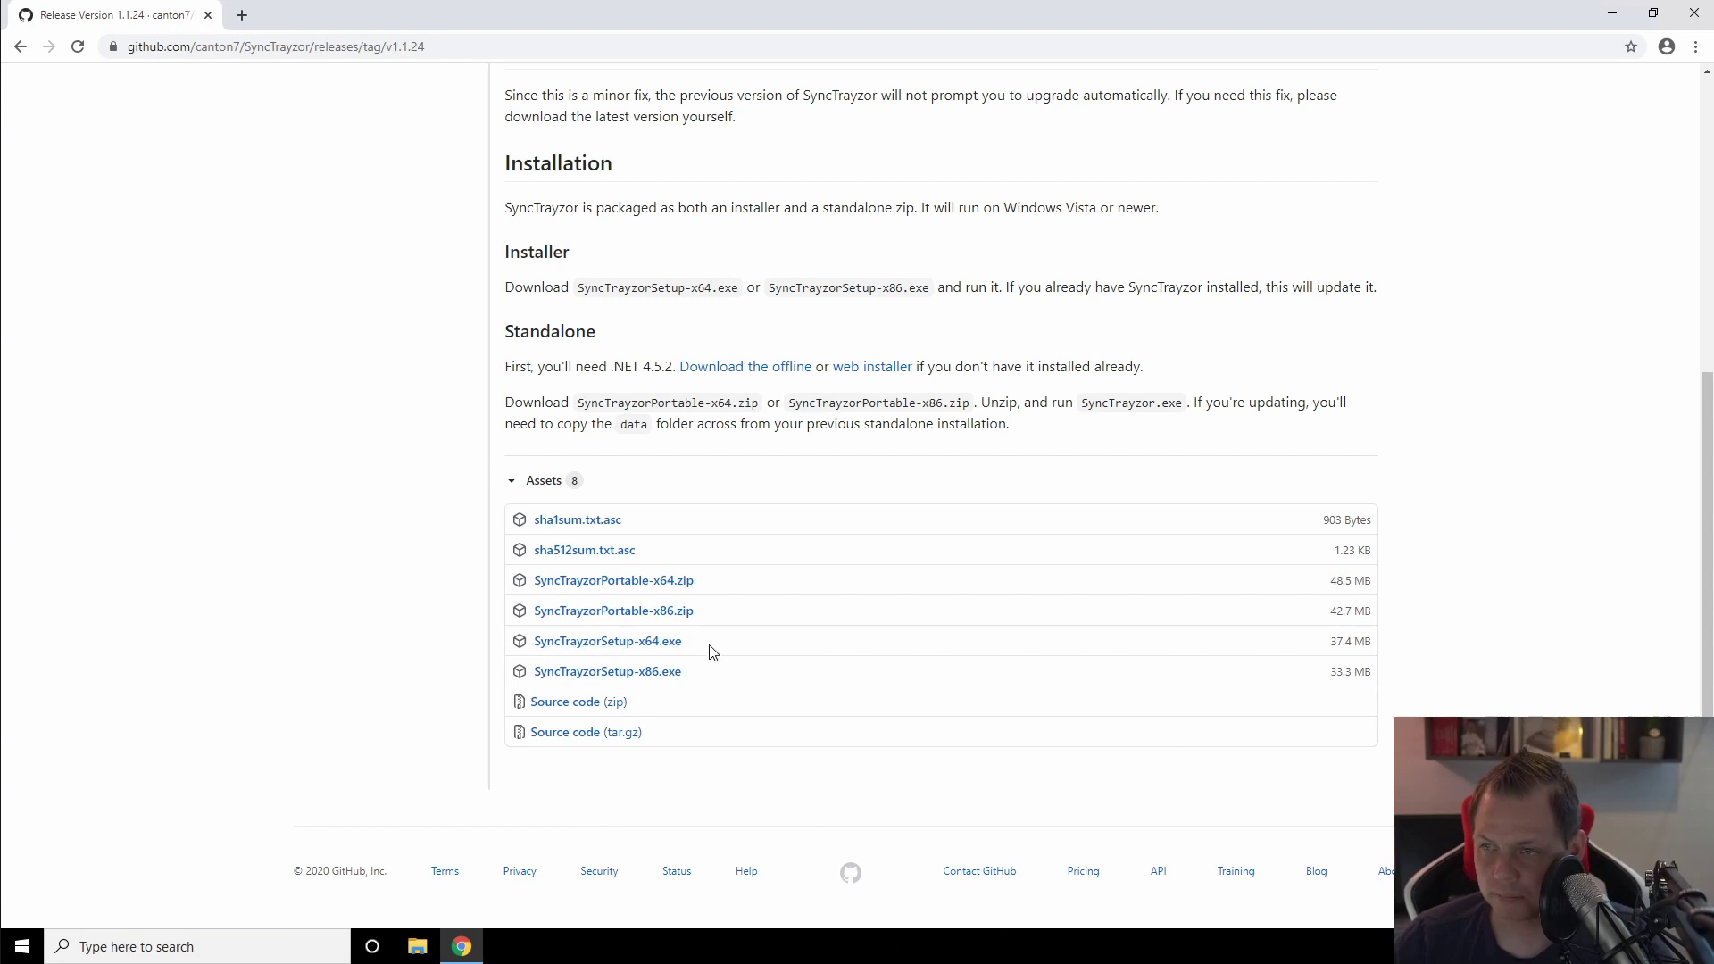
Step: Download SyncTrayzorSetup-x64.exe (37.4 MB) from the release's Assets list
left_click_drag(714, 649, 541, 641)
left_click_drag(720, 581, 534, 580)
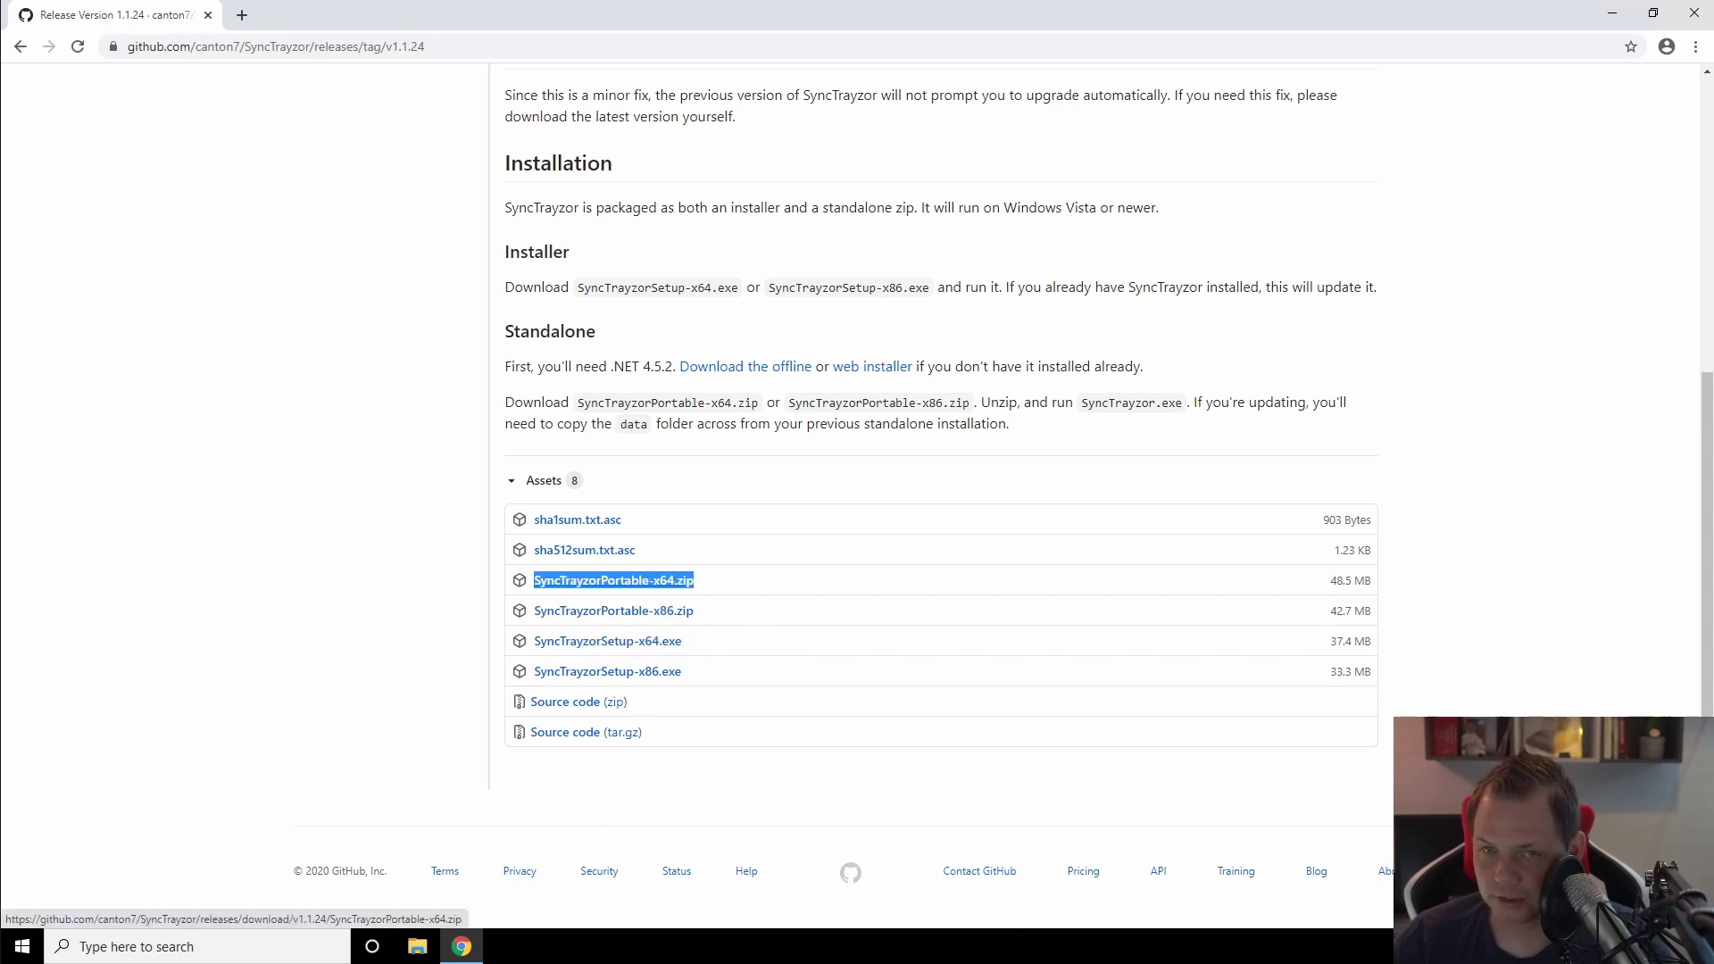
left_click(714, 619)
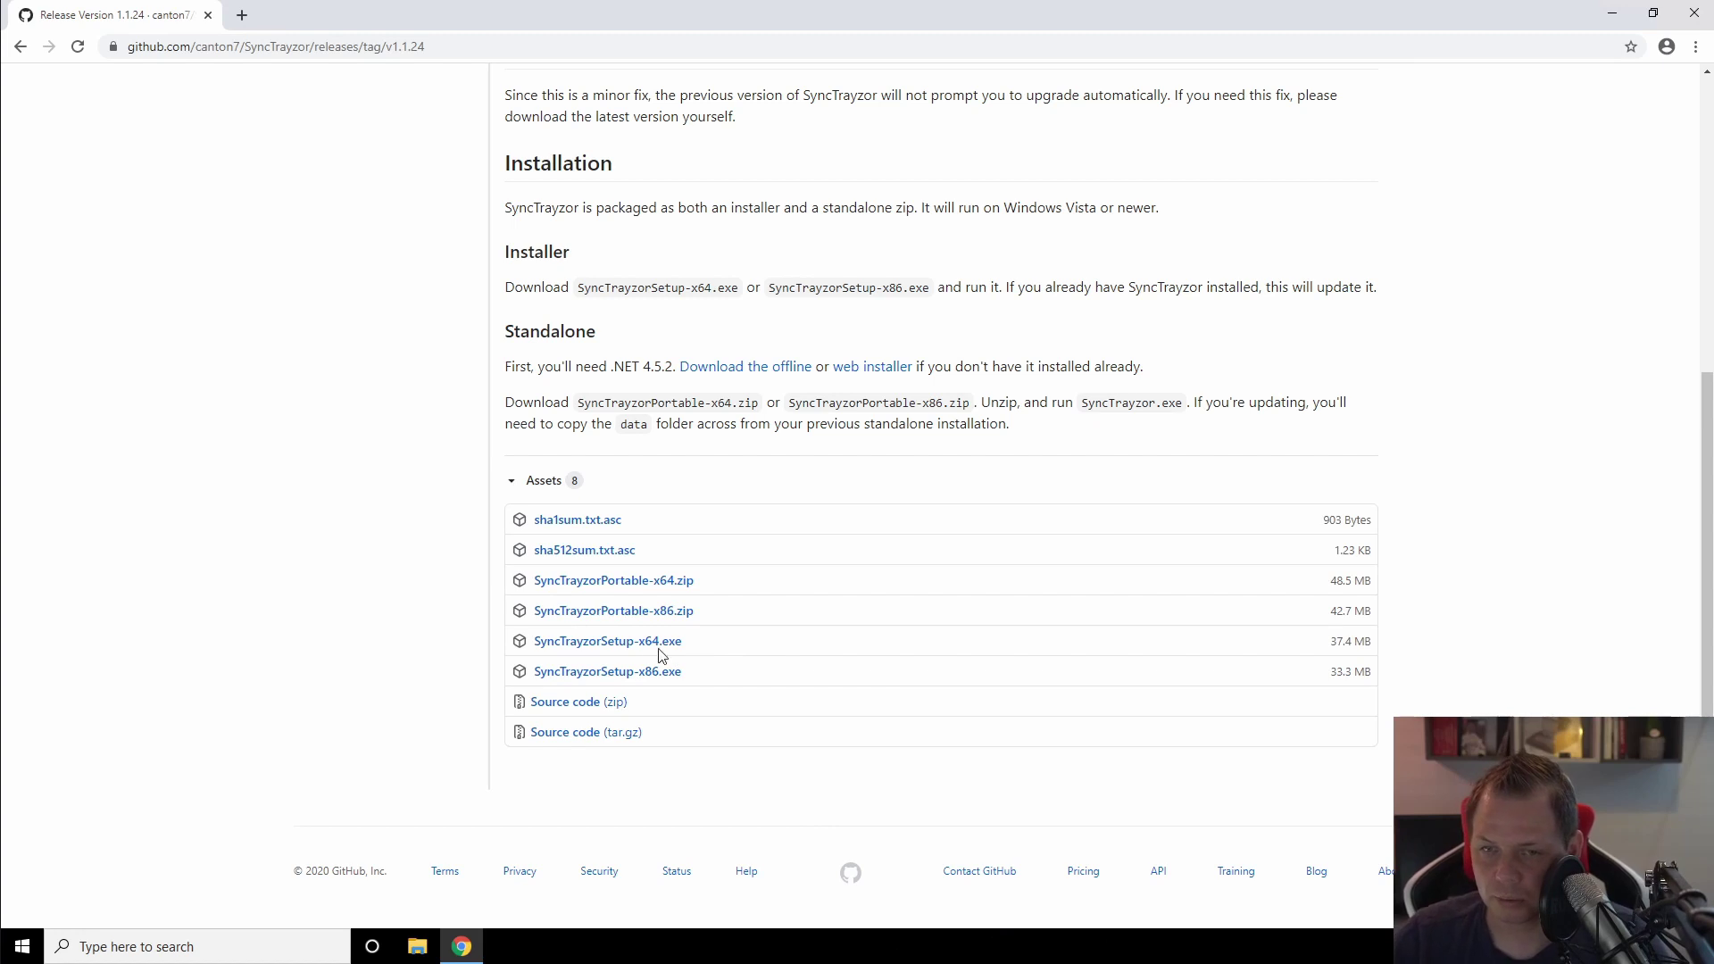
left_click(645, 645)
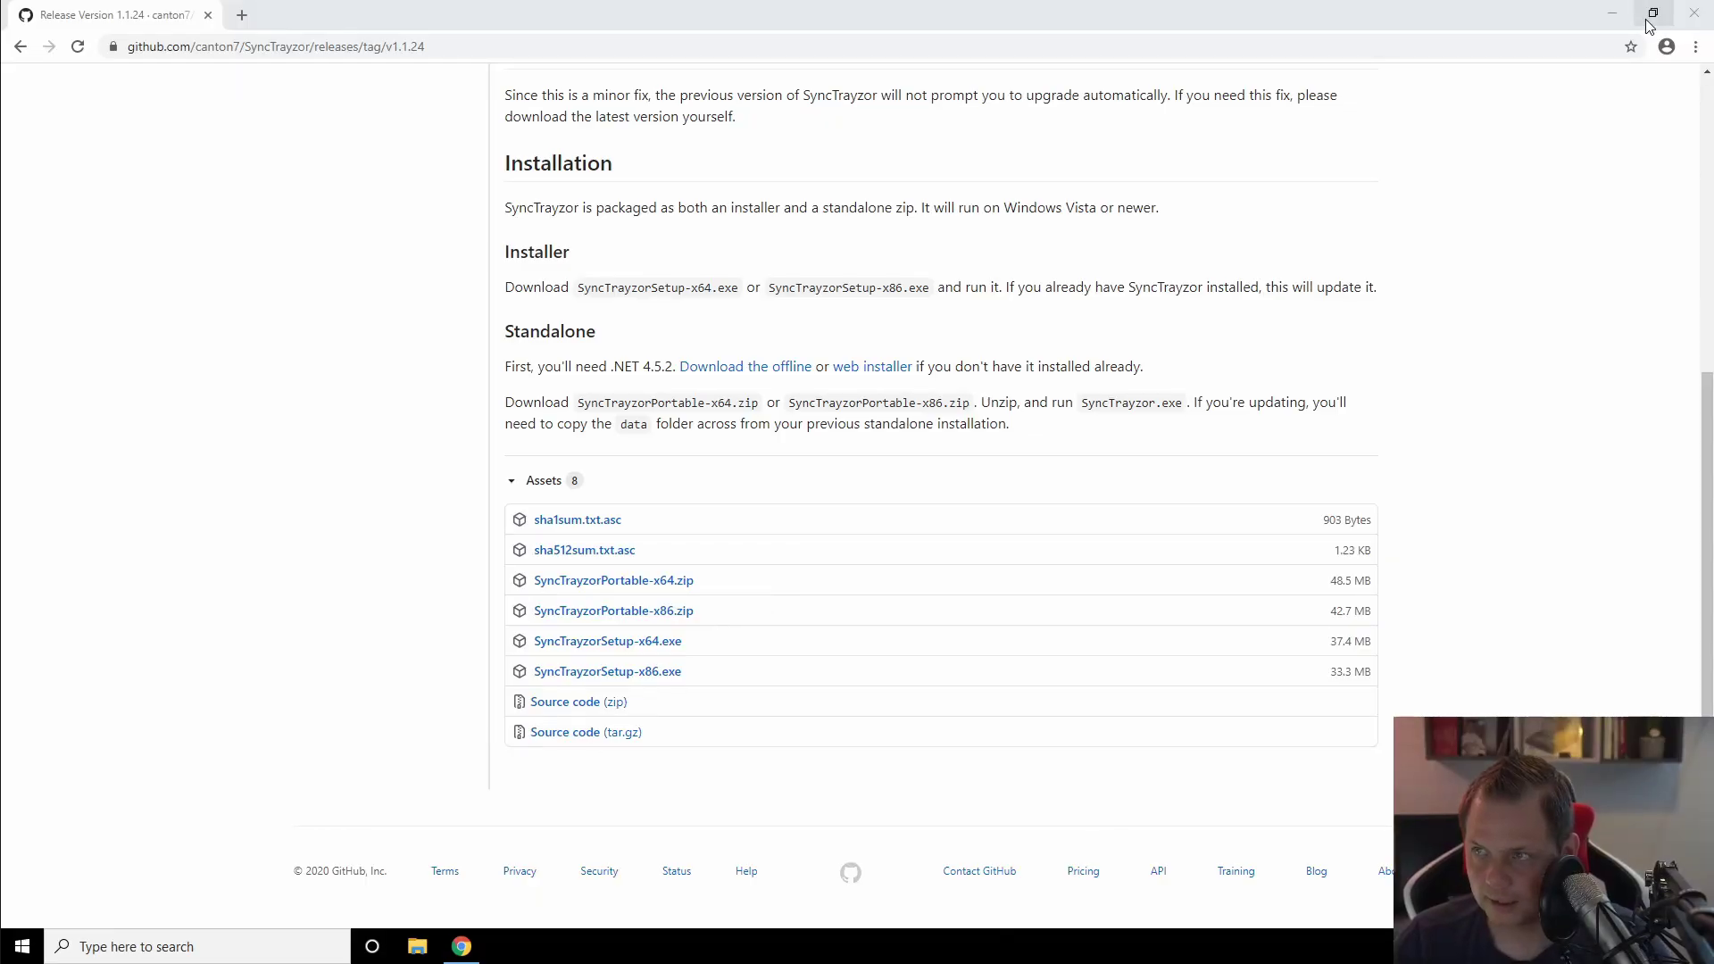
Step: Install SyncTrayzor x64 to C:\Program Files\SyncTrayzor with default Start Menu folder, then finish and launch it
left_click(1616, 14)
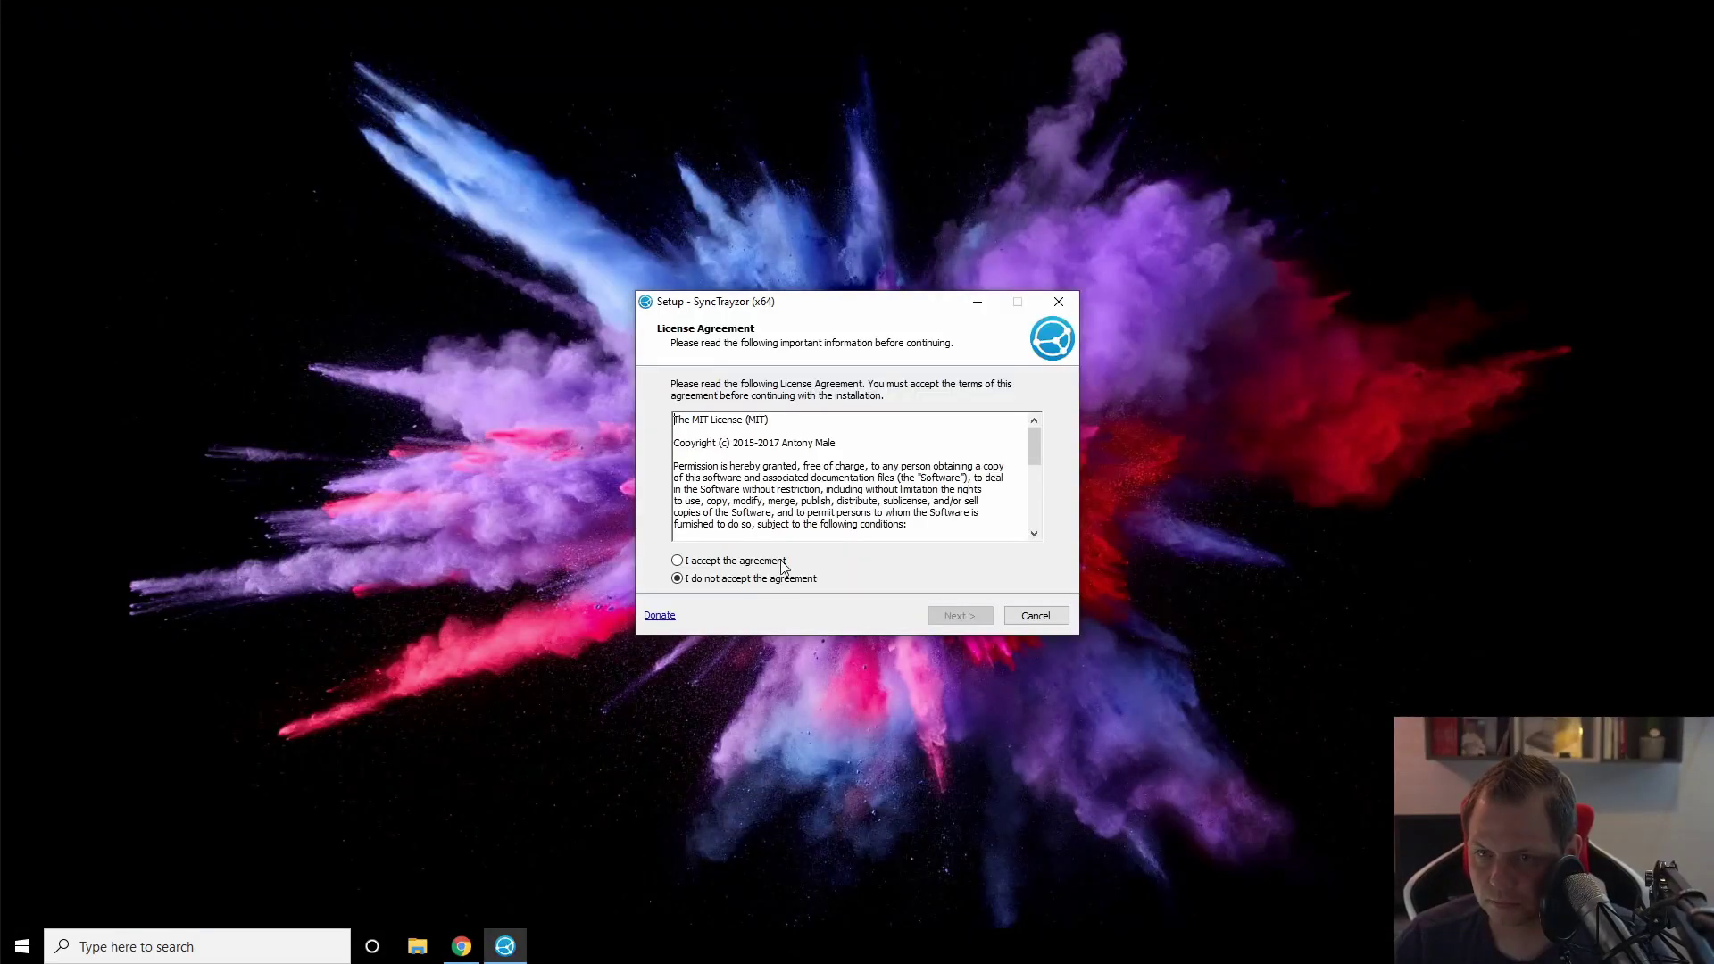
left_click(746, 562)
left_click(961, 617)
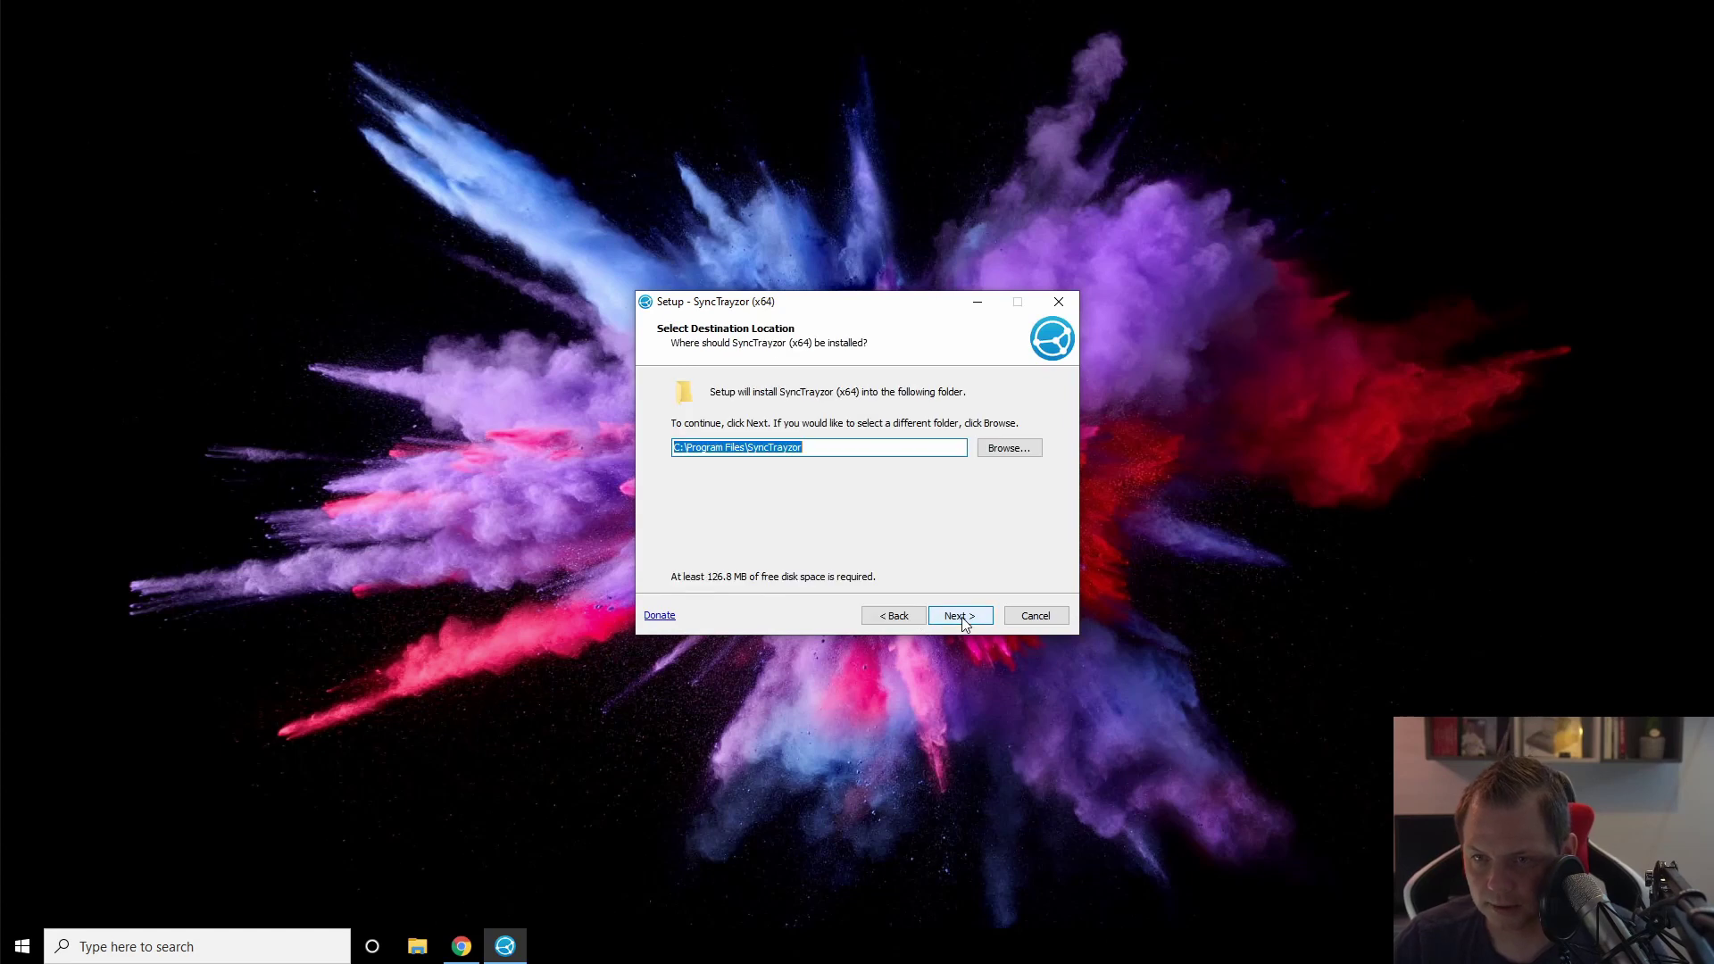
left_click(959, 616)
left_click(959, 616)
left_click(959, 616)
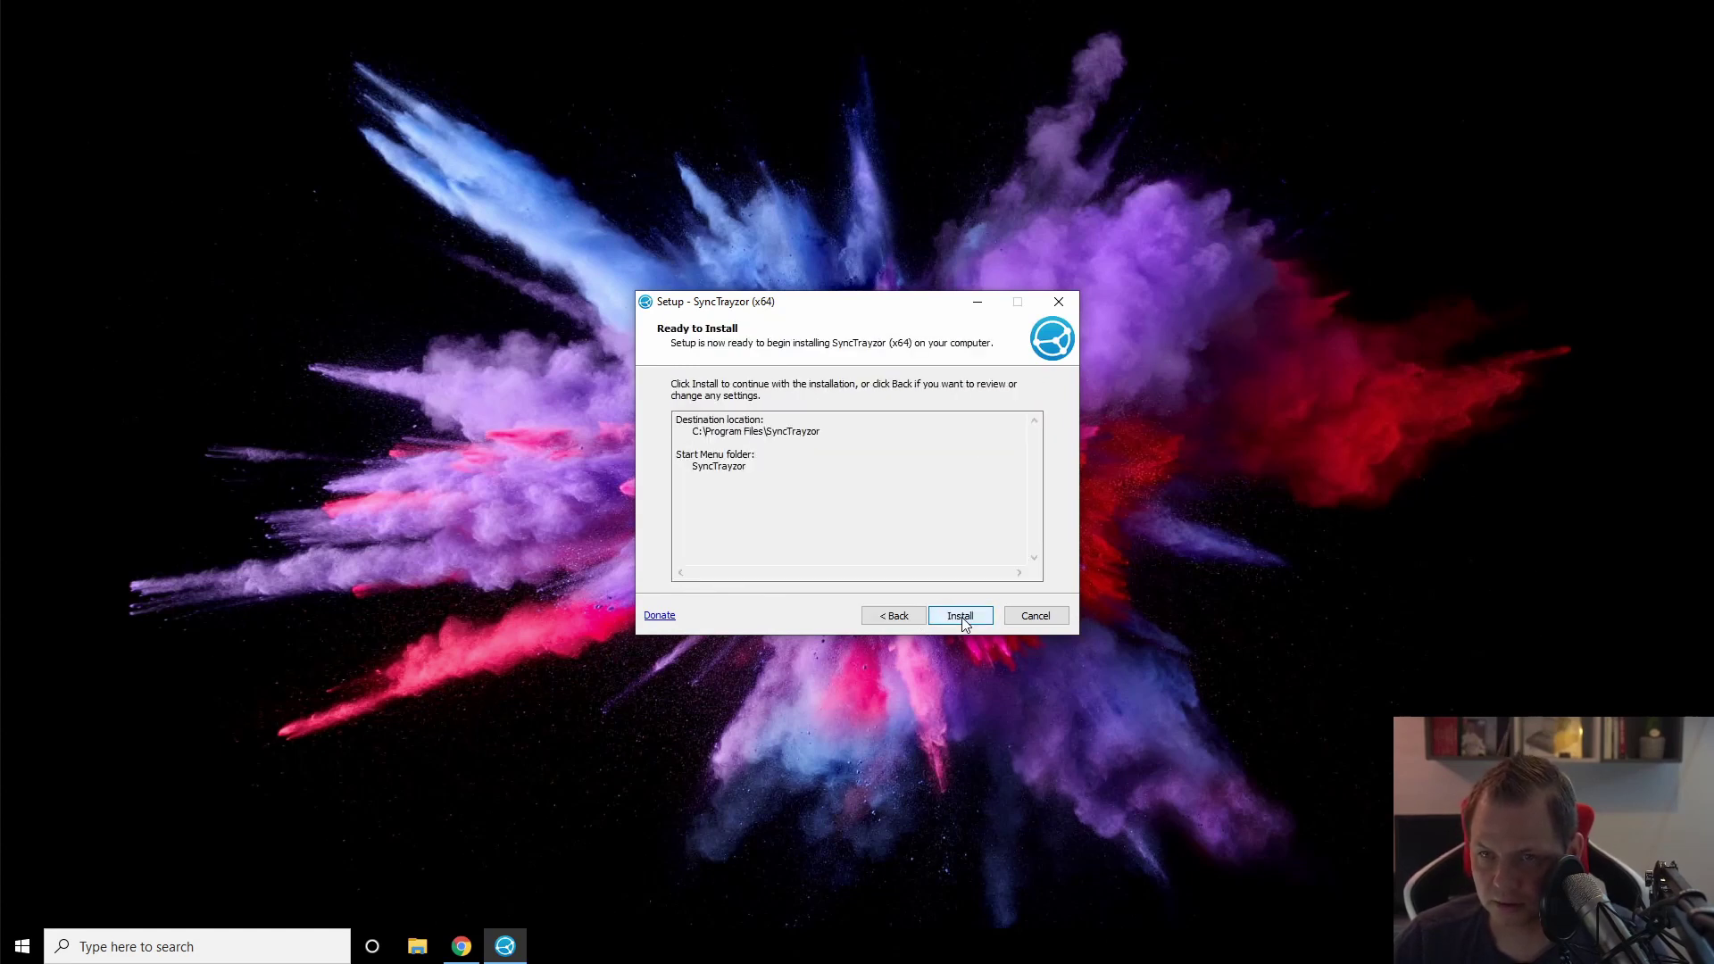
left_click(960, 618)
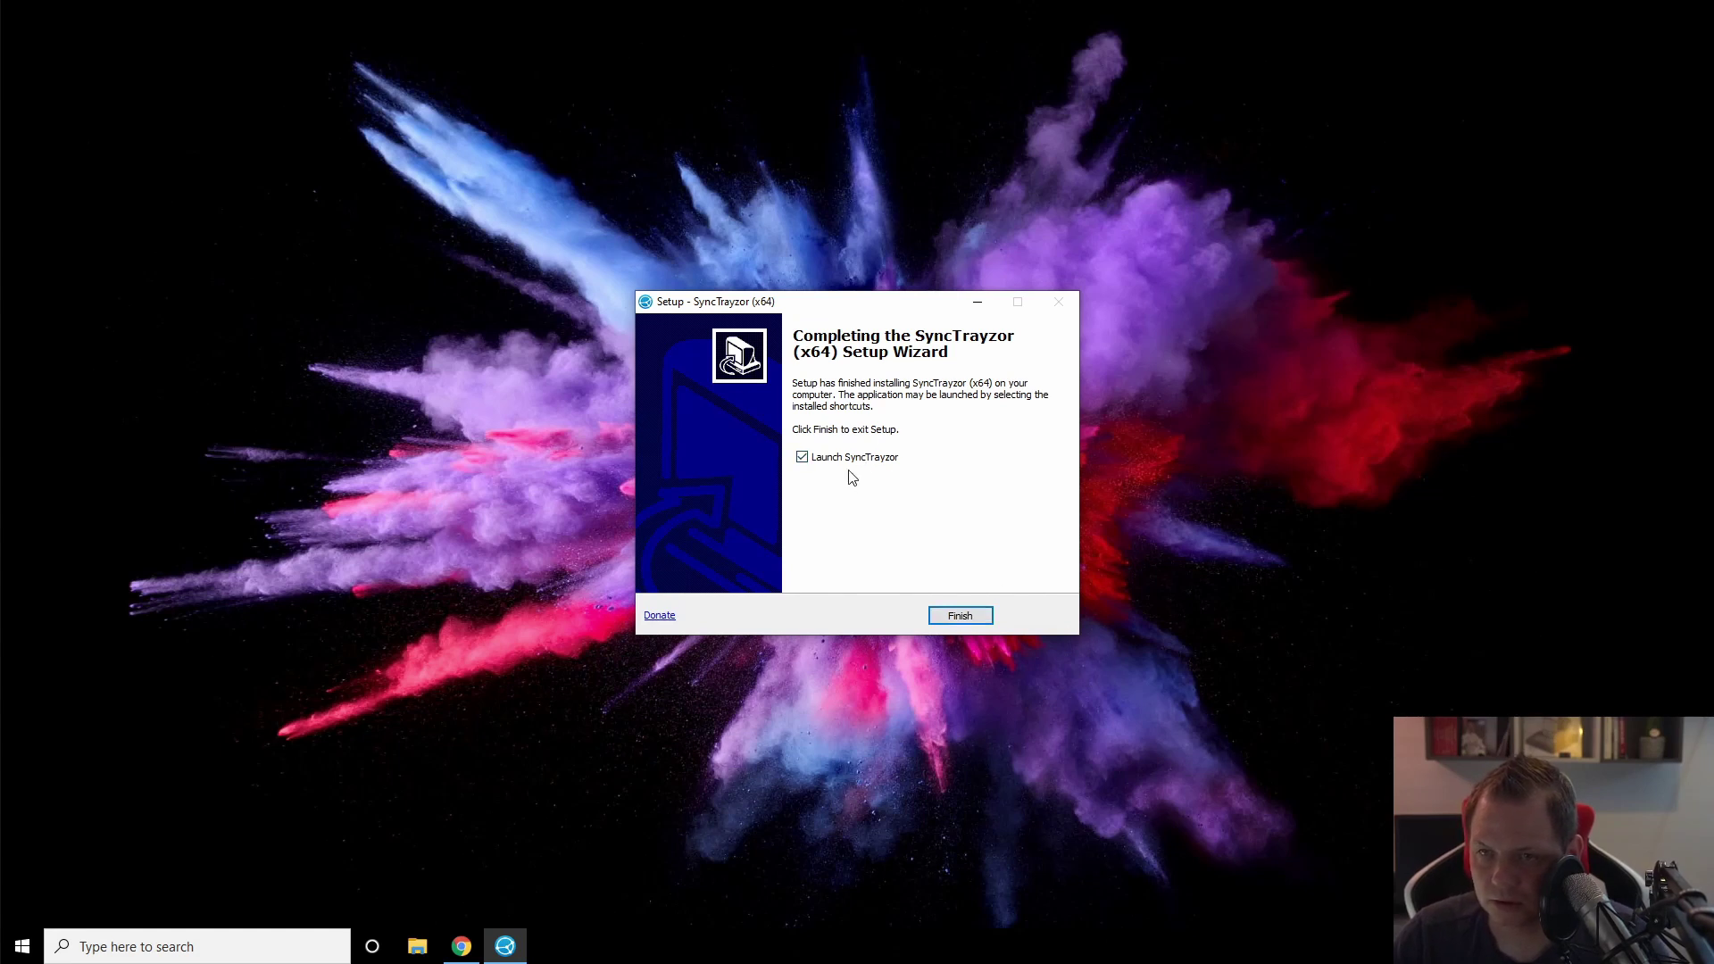
left_click(958, 616)
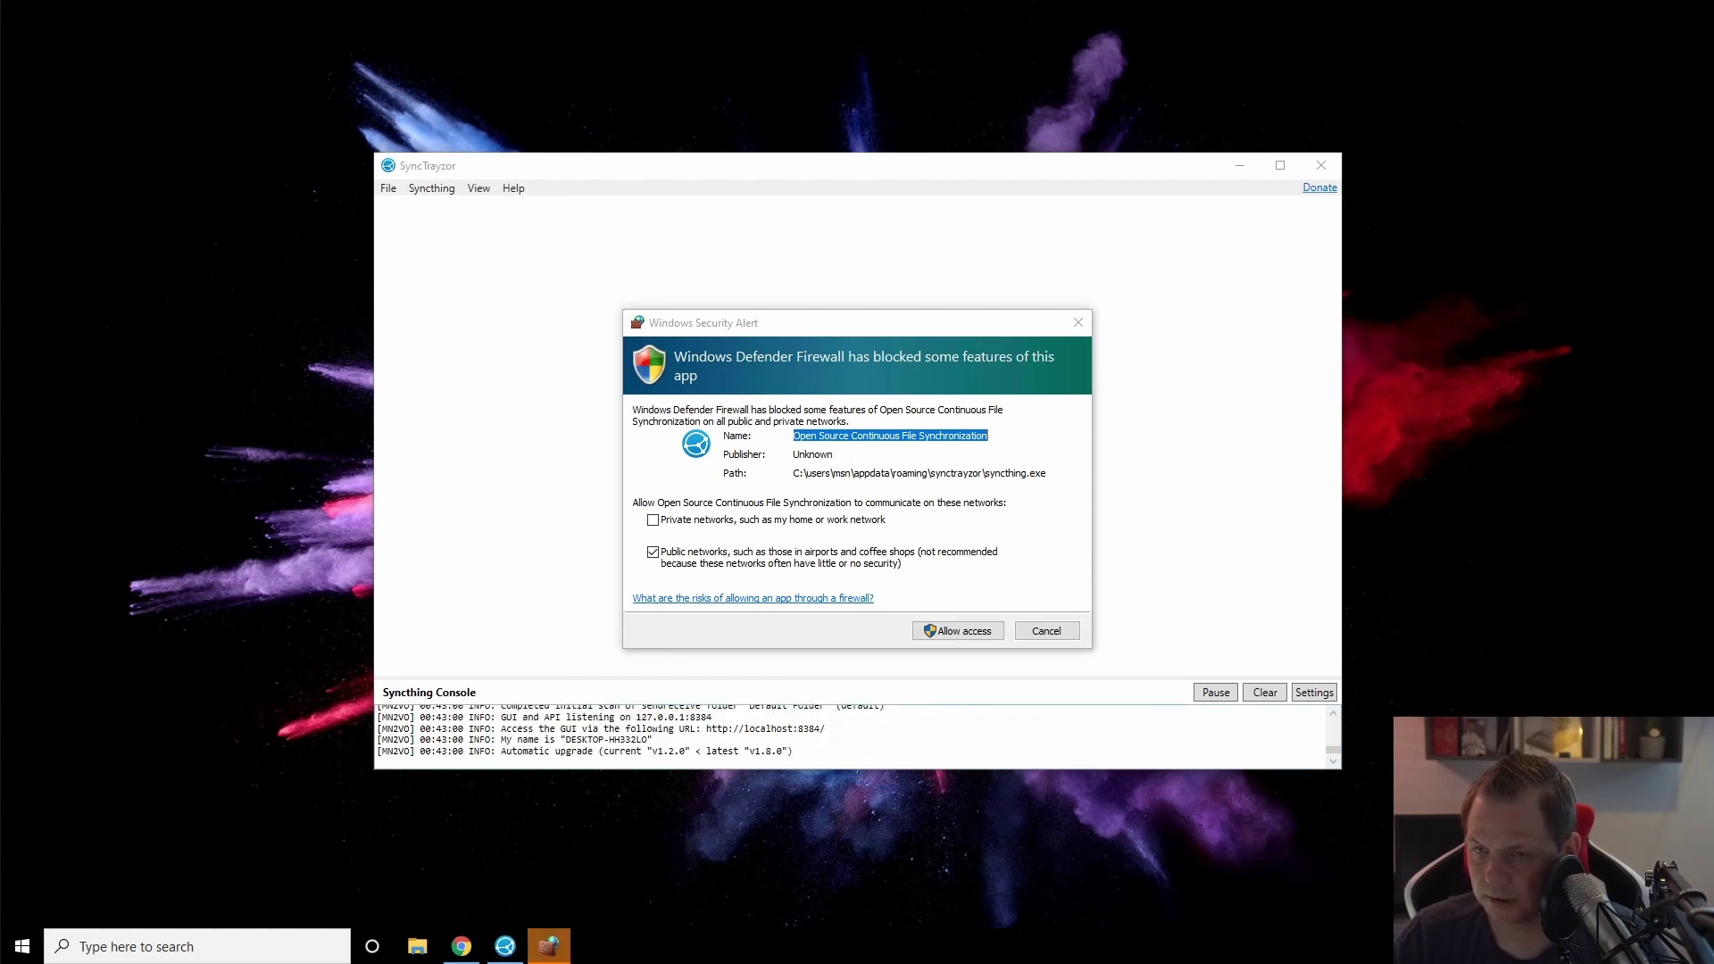
Step: Allow Syncthing through the firewall on private and public networks, and decline usage reporting
left_click(863, 436)
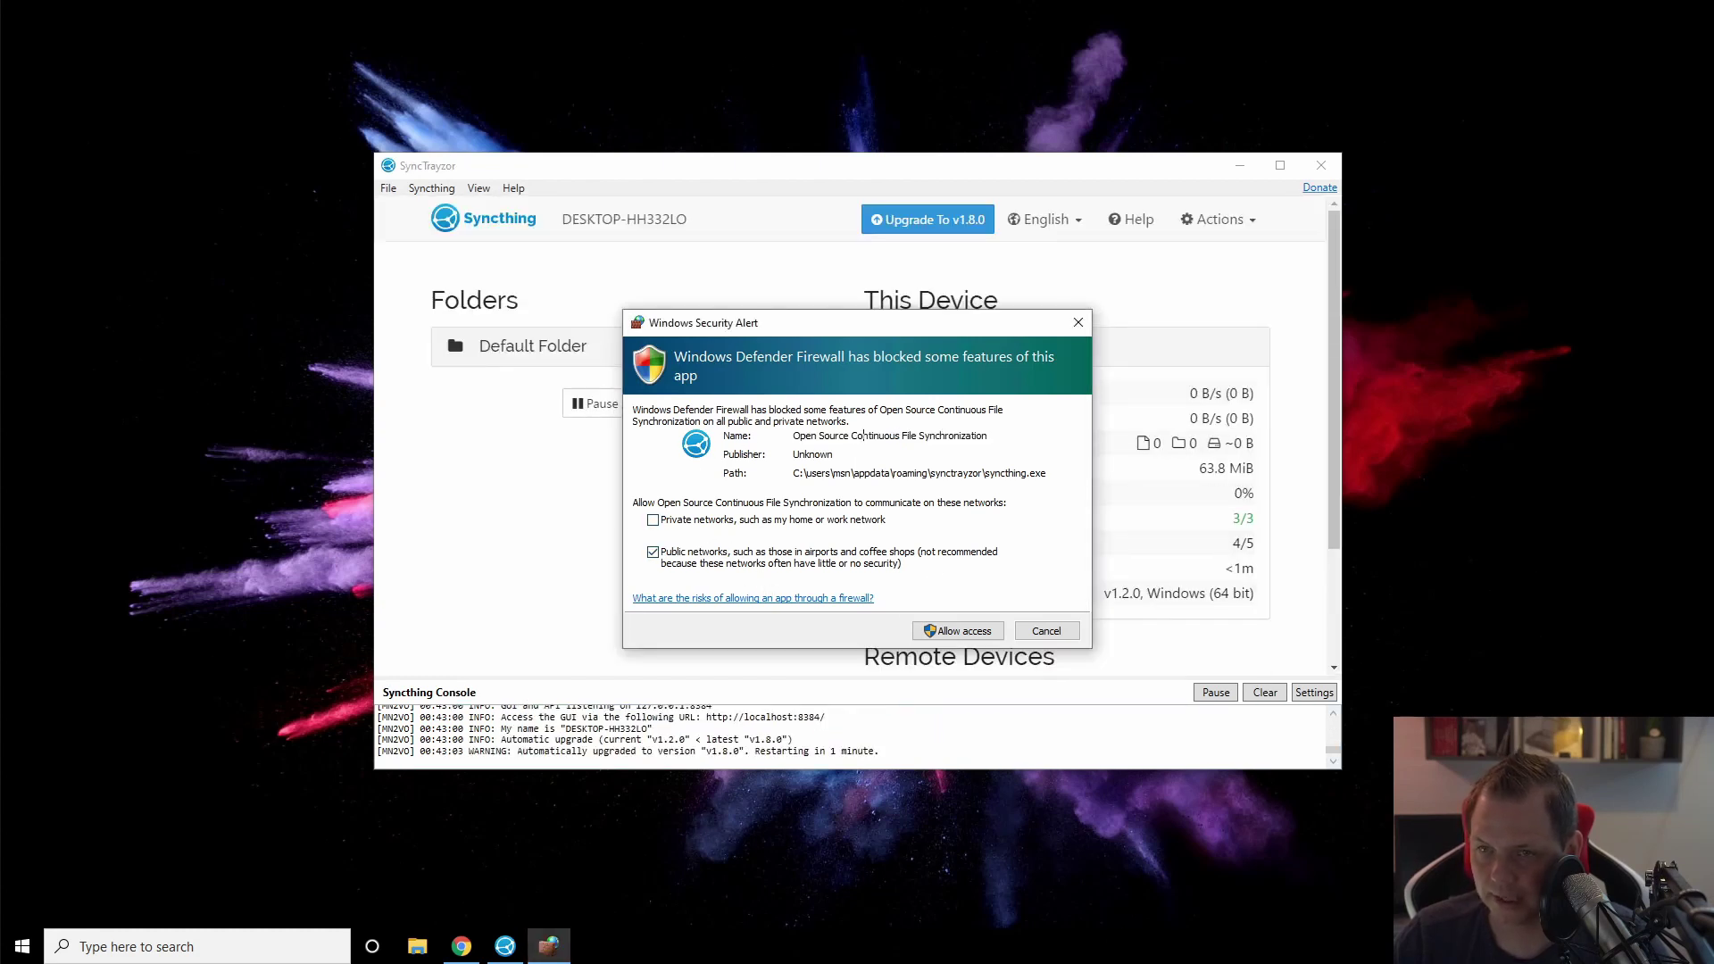
left_click(653, 523)
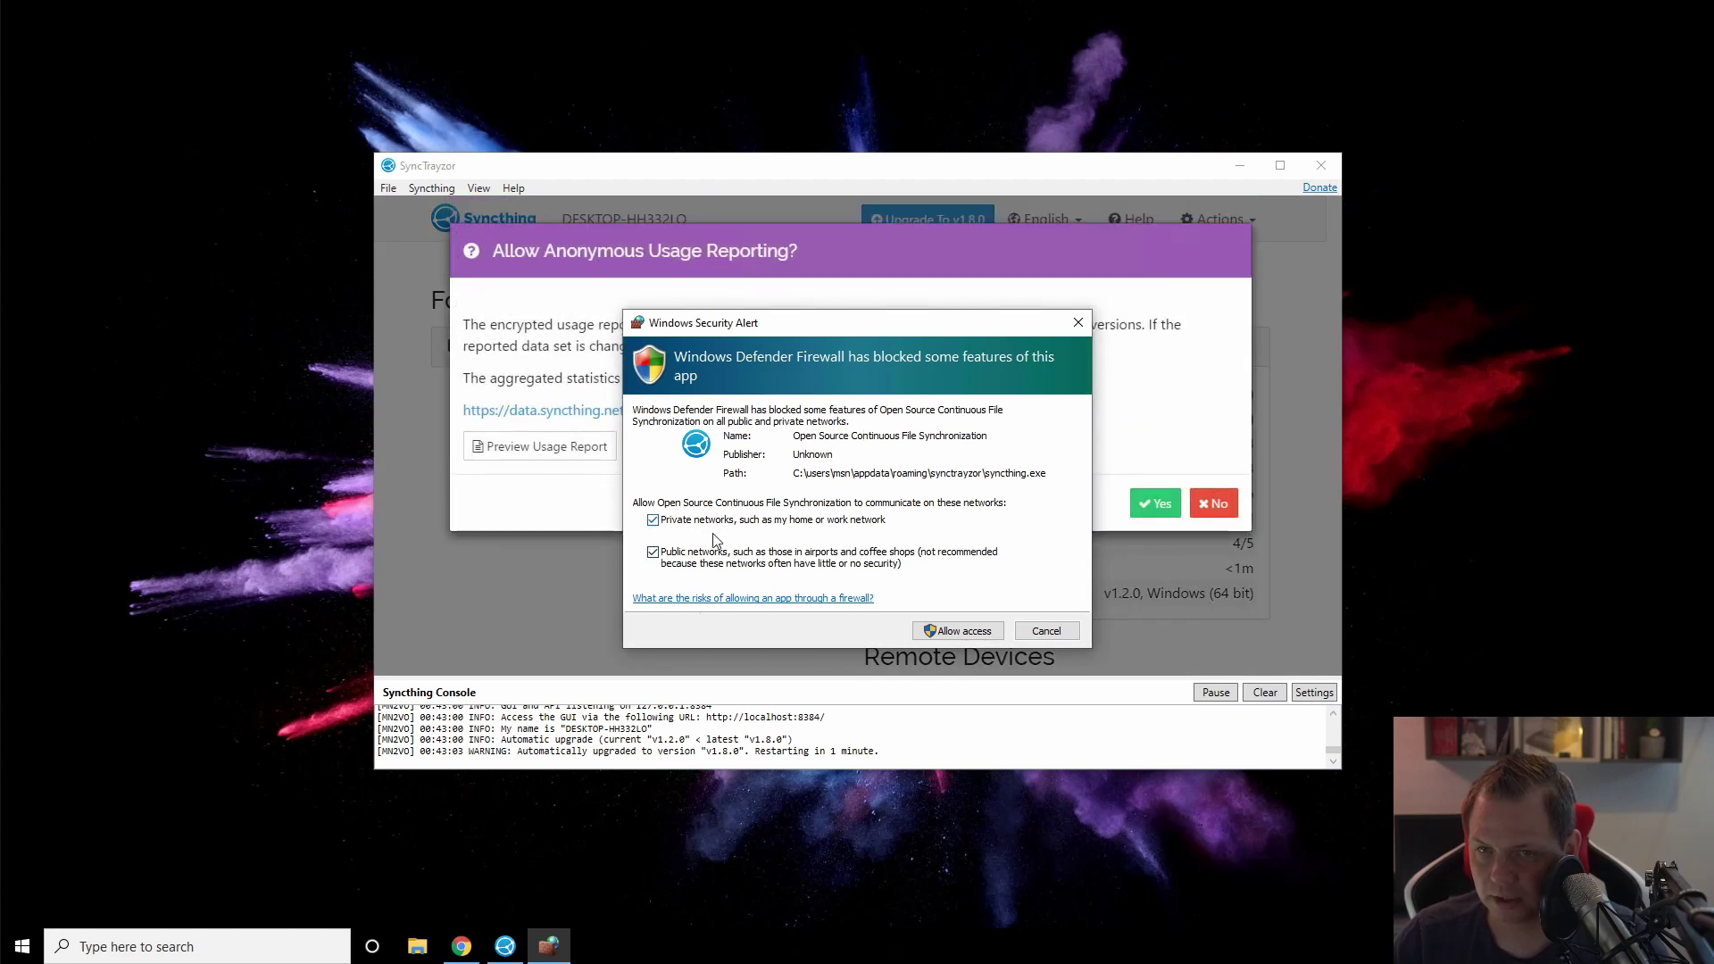
left_click(968, 636)
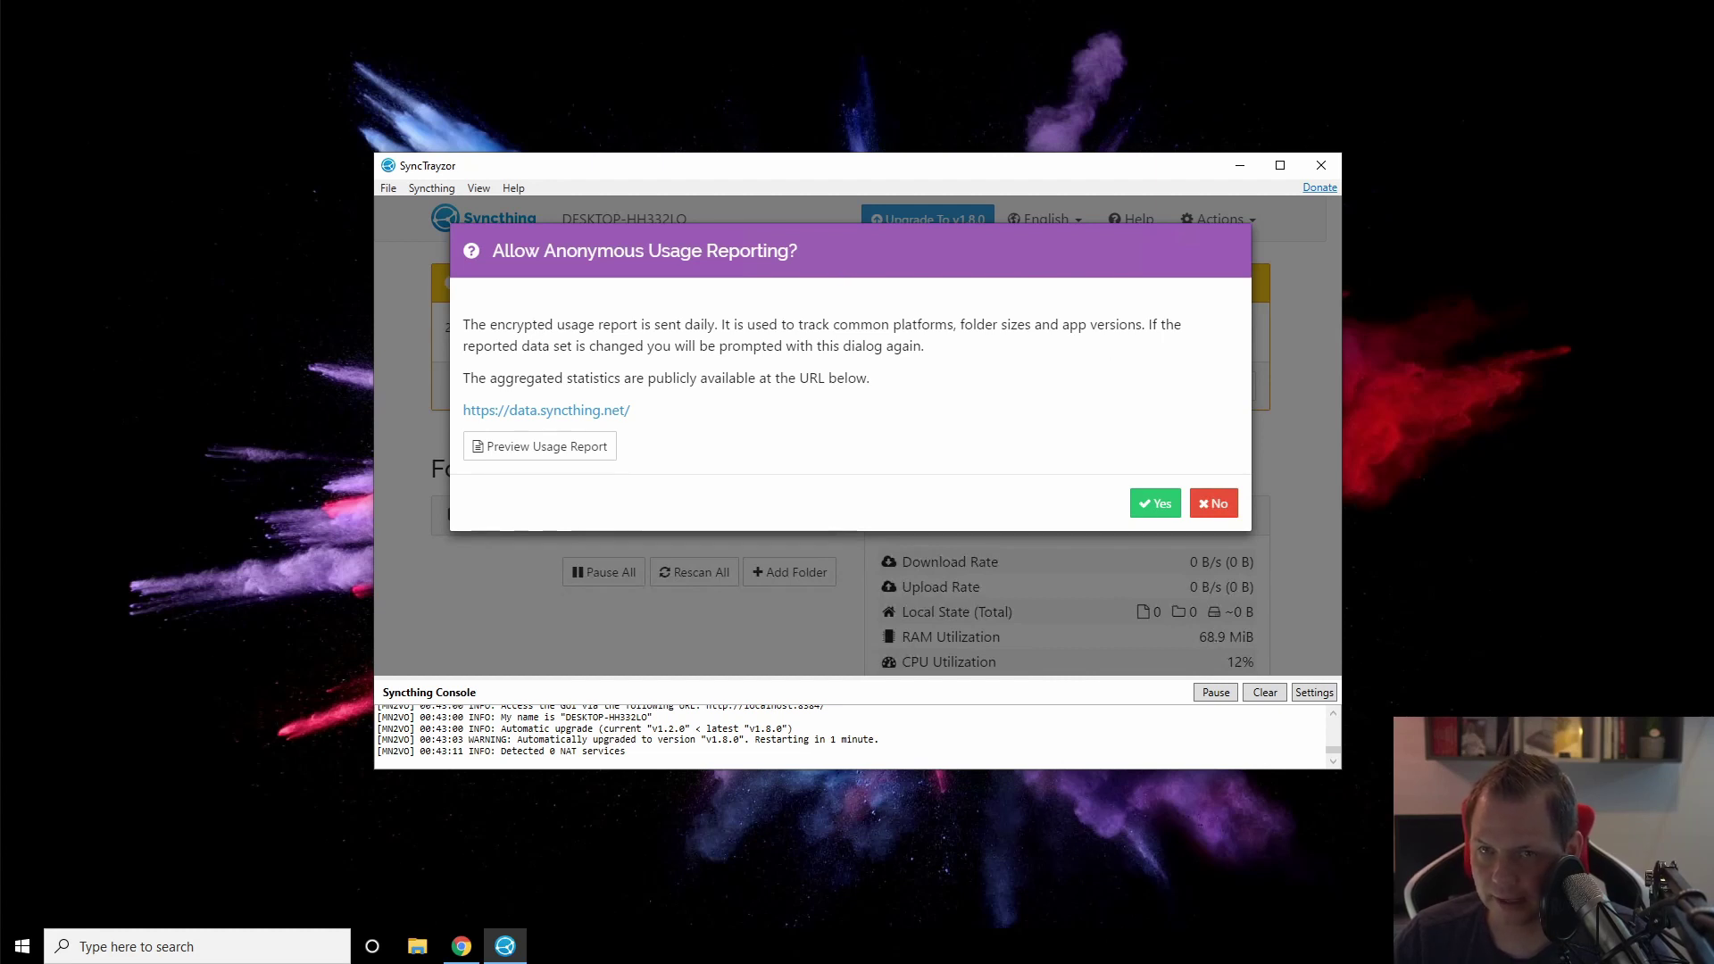
left_click(1218, 506)
left_click_drag(1146, 679, 1138, 603)
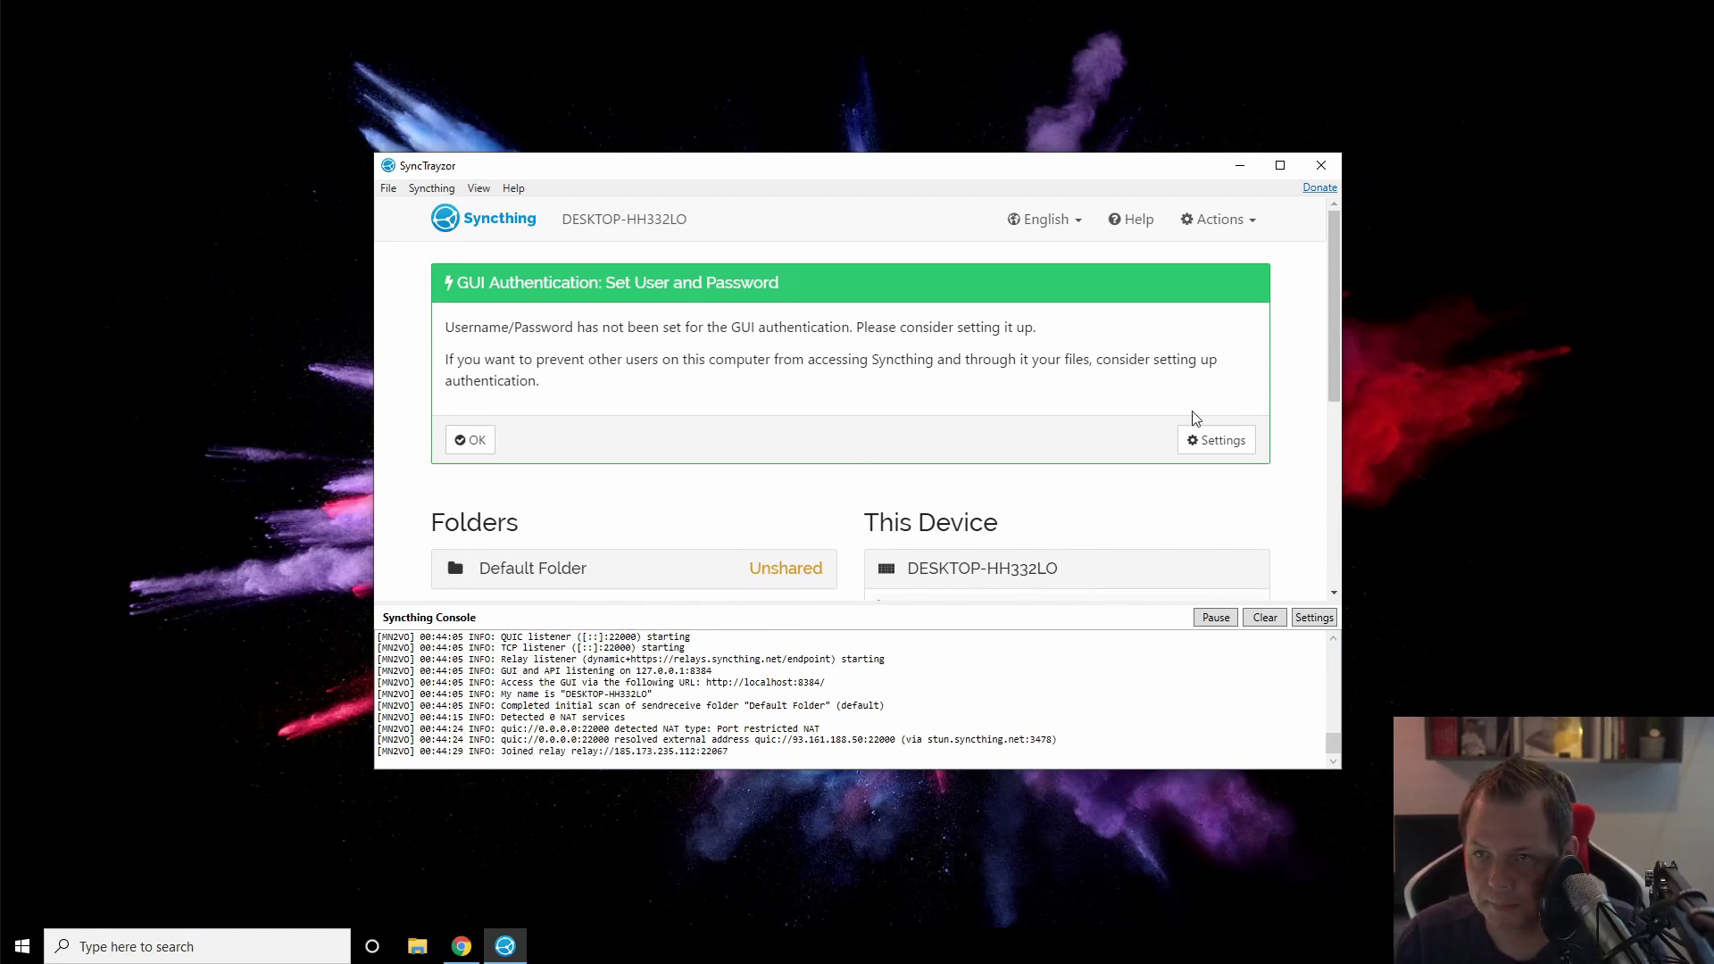
Step: In Syncthing's GUI settings, enter user name 'admin' and a GUI password
left_click(1228, 449)
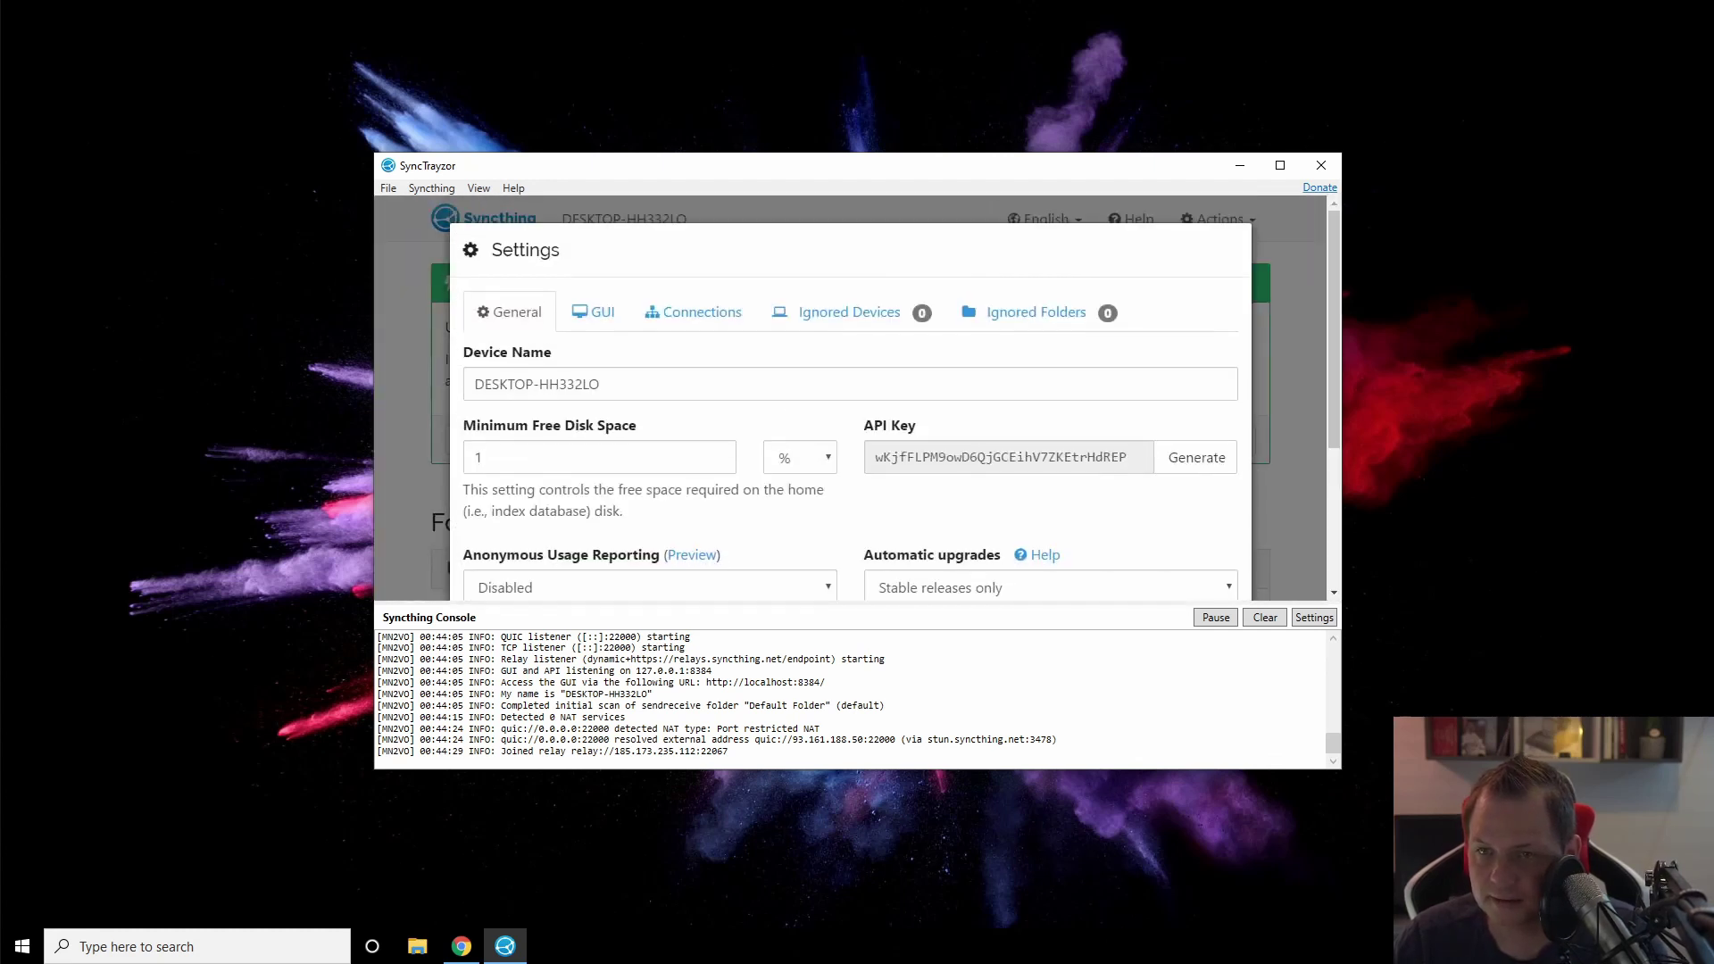
left_click(595, 313)
left_click(625, 364)
type("admin")
key("Tab")
type("••••••")
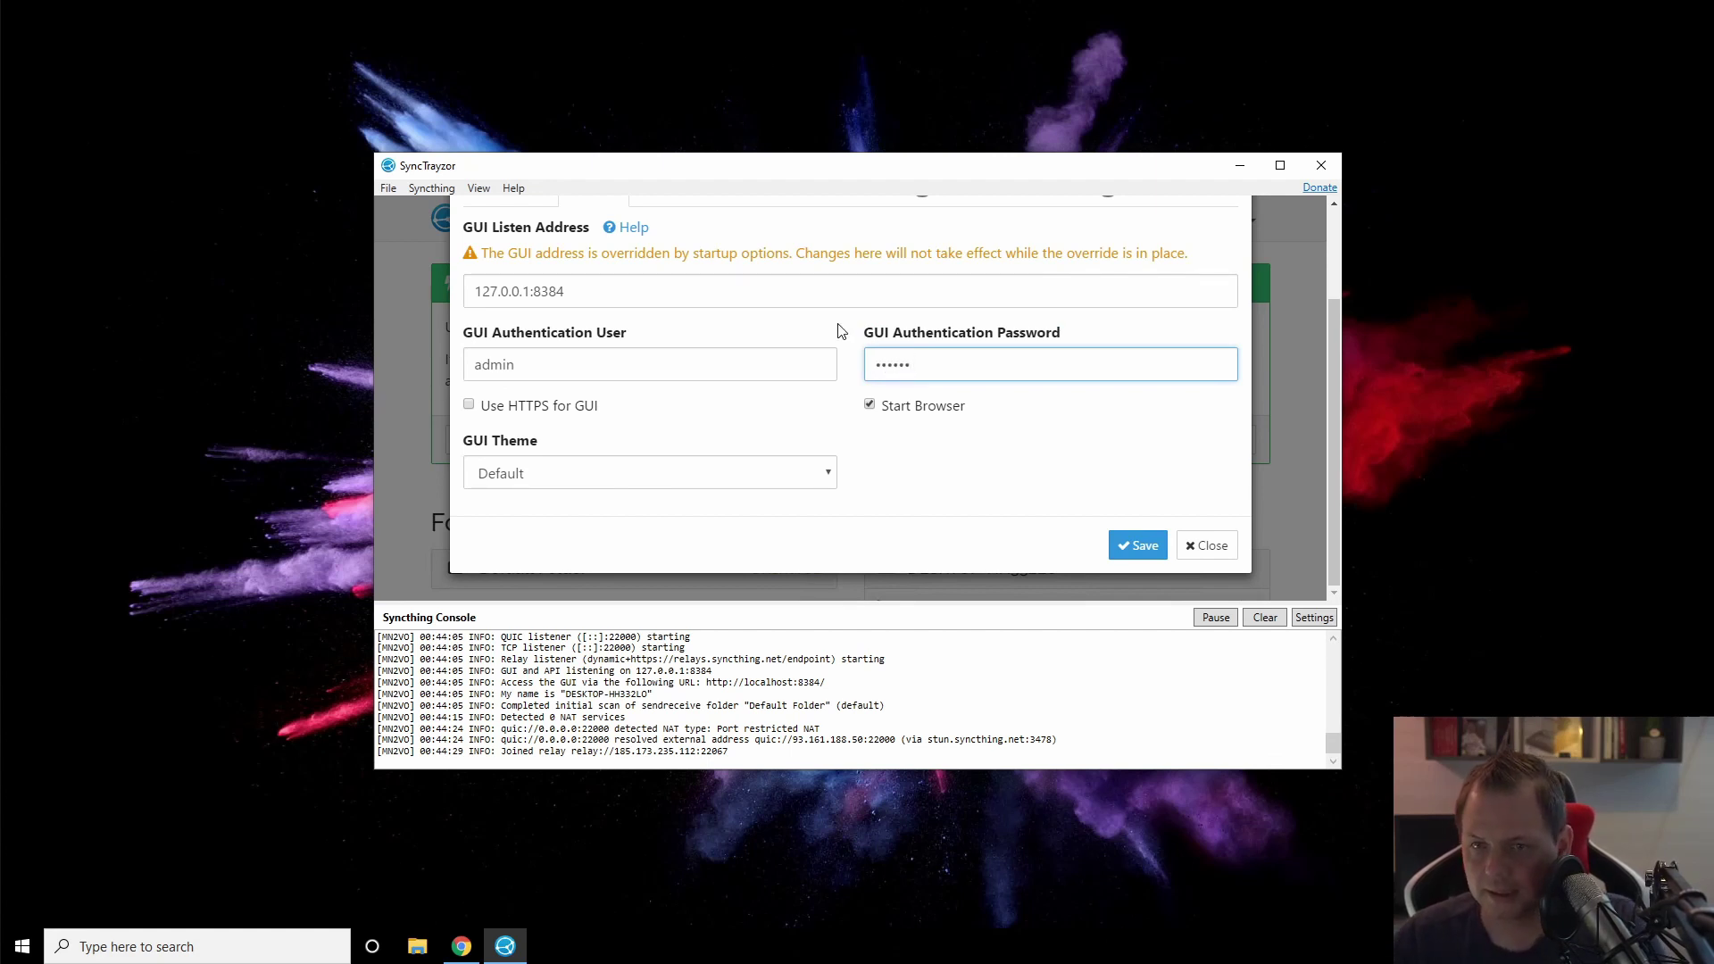
Step: Save the settings, let Syncthing restart, then maximize and restore the SyncTrayzor window
left_click(1132, 541)
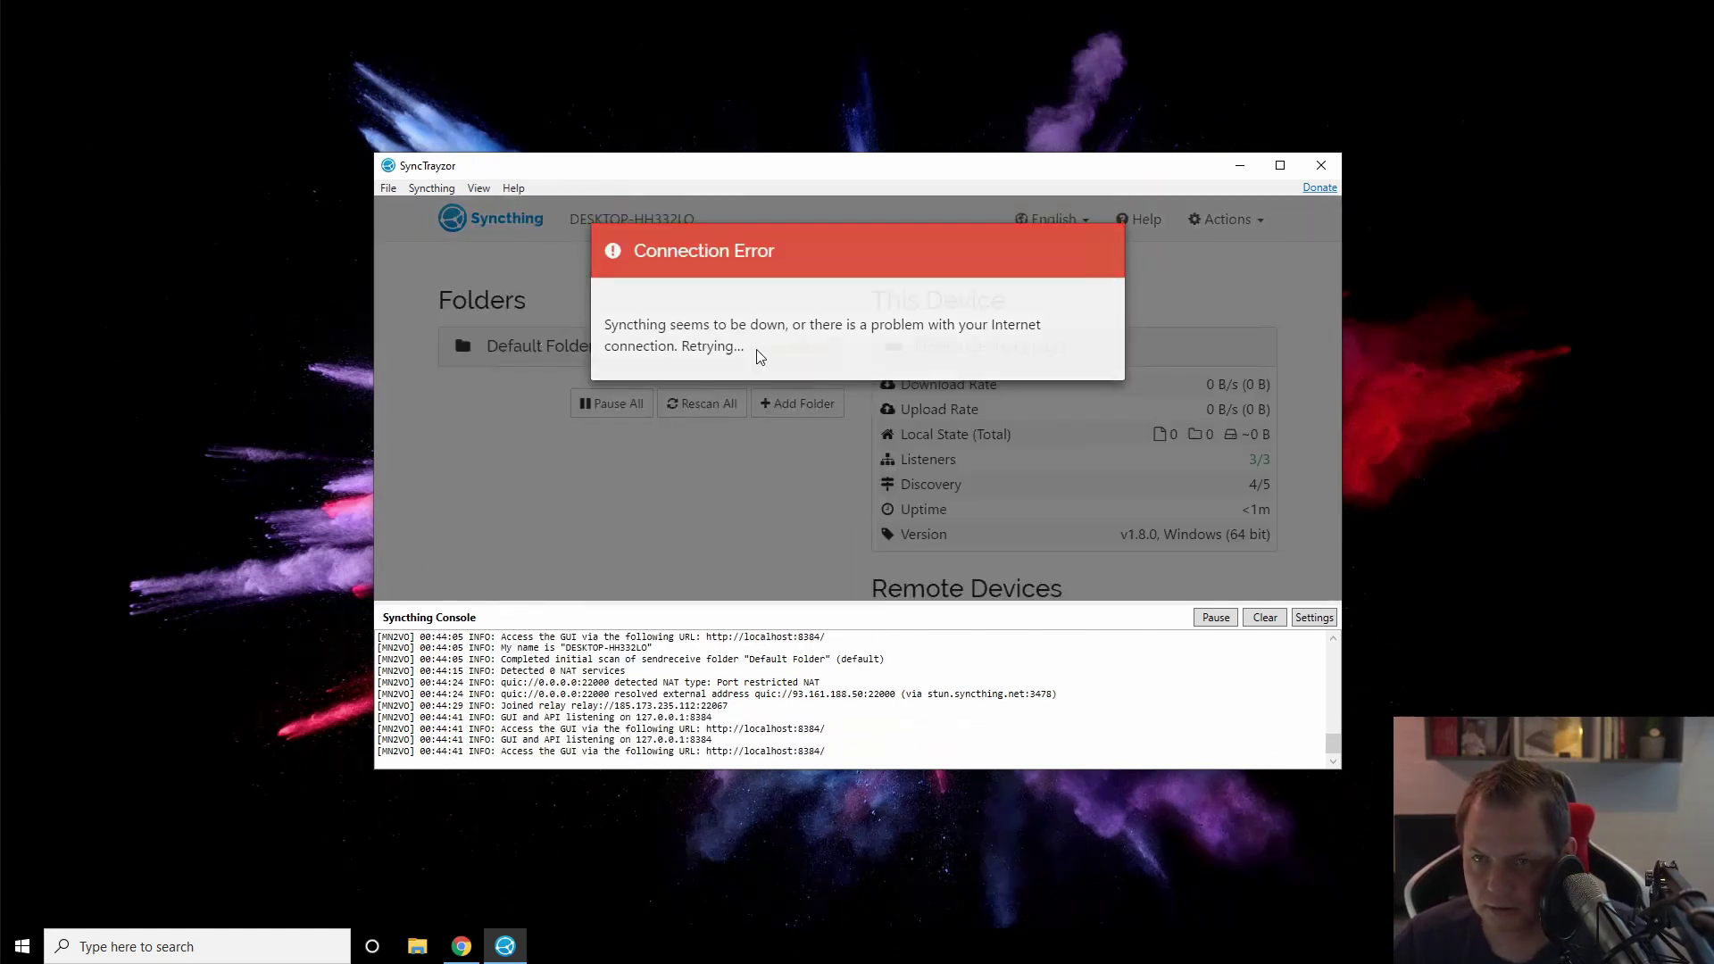
scroll(1241, 400, "down", 2)
scroll(1248, 404, "up", 2)
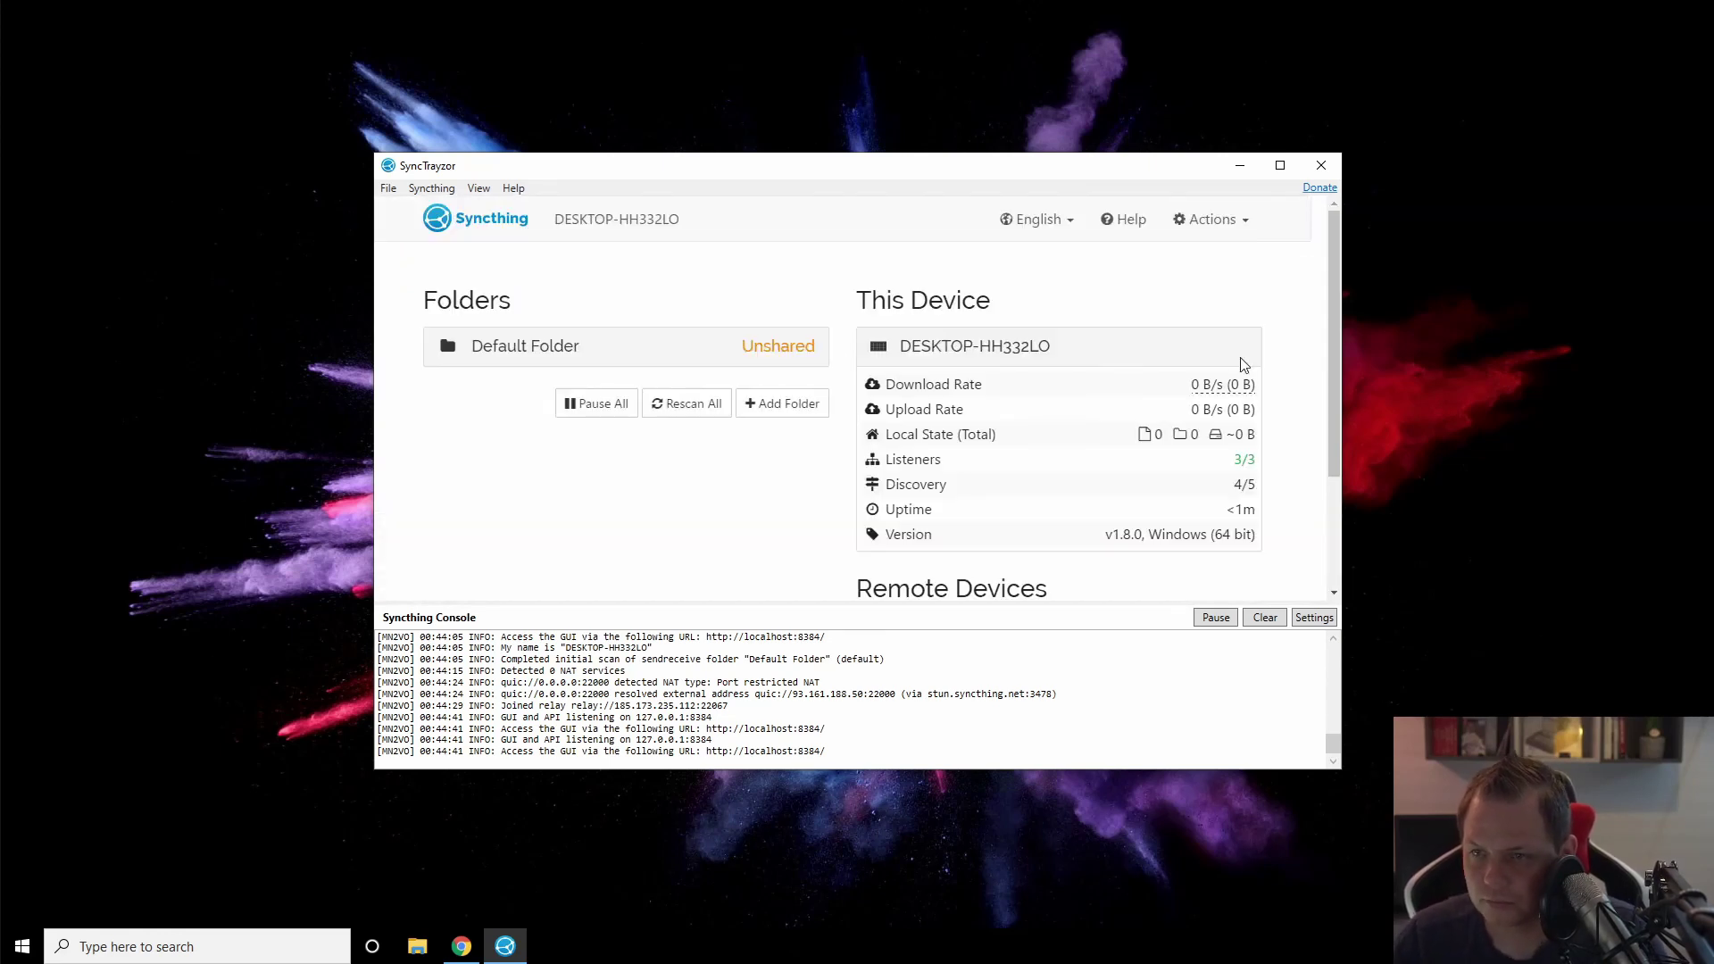
double_click(1184, 167)
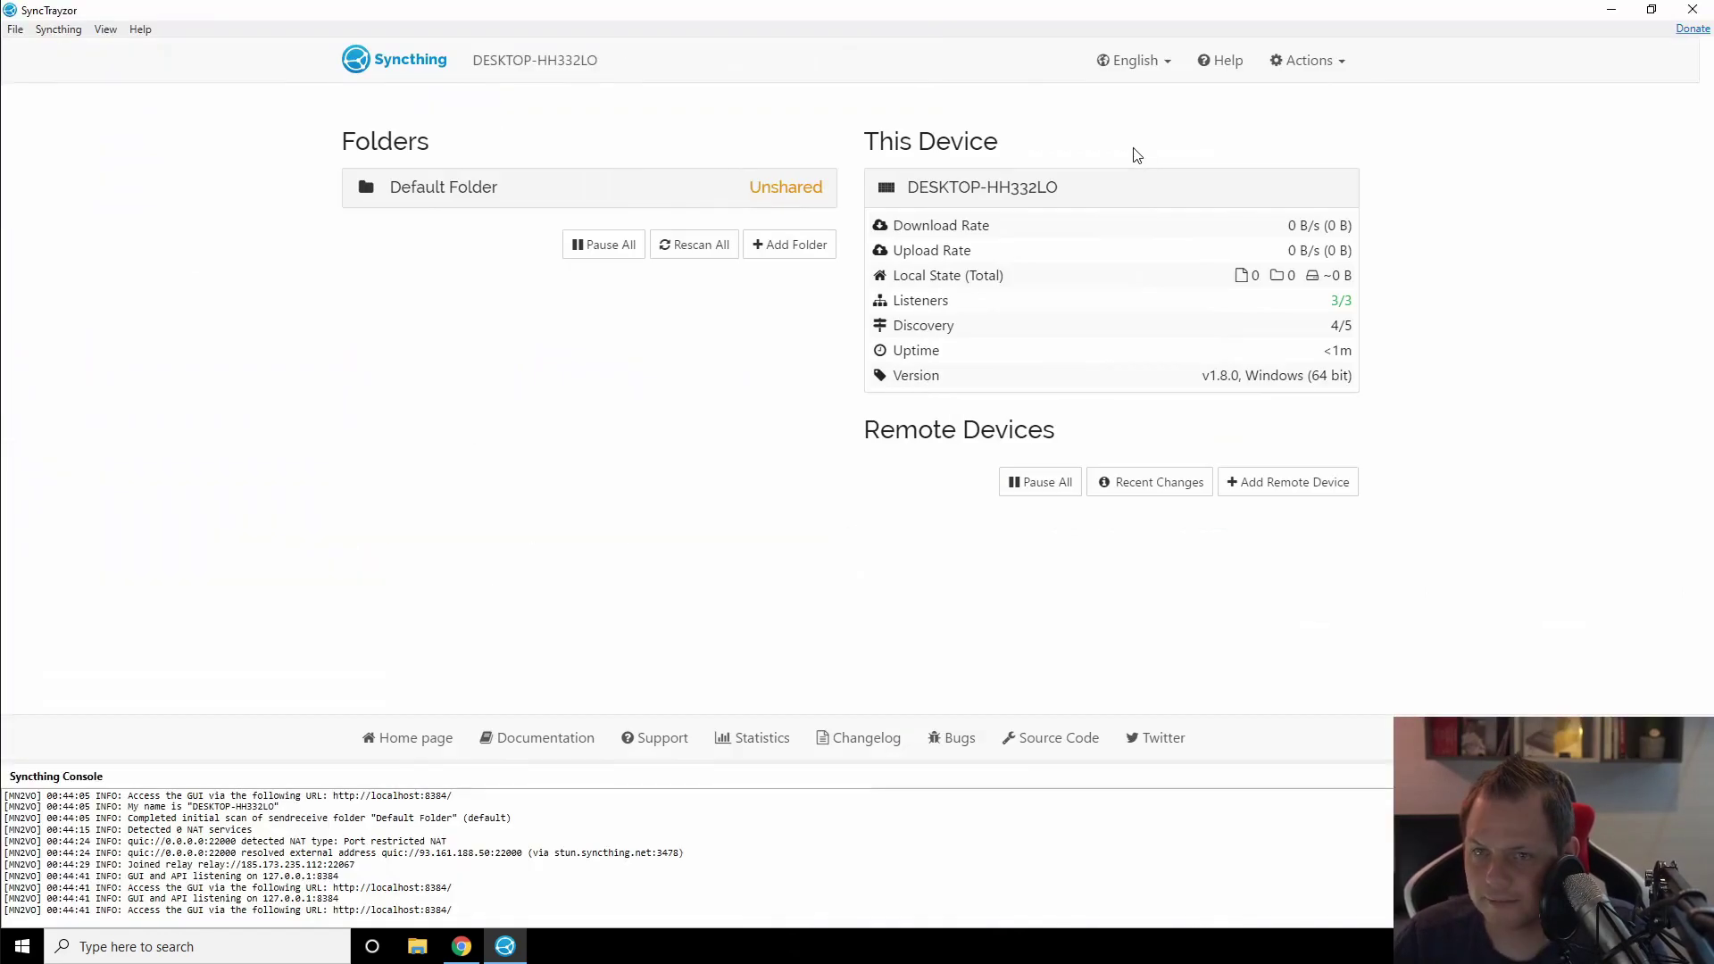
left_click(1652, 9)
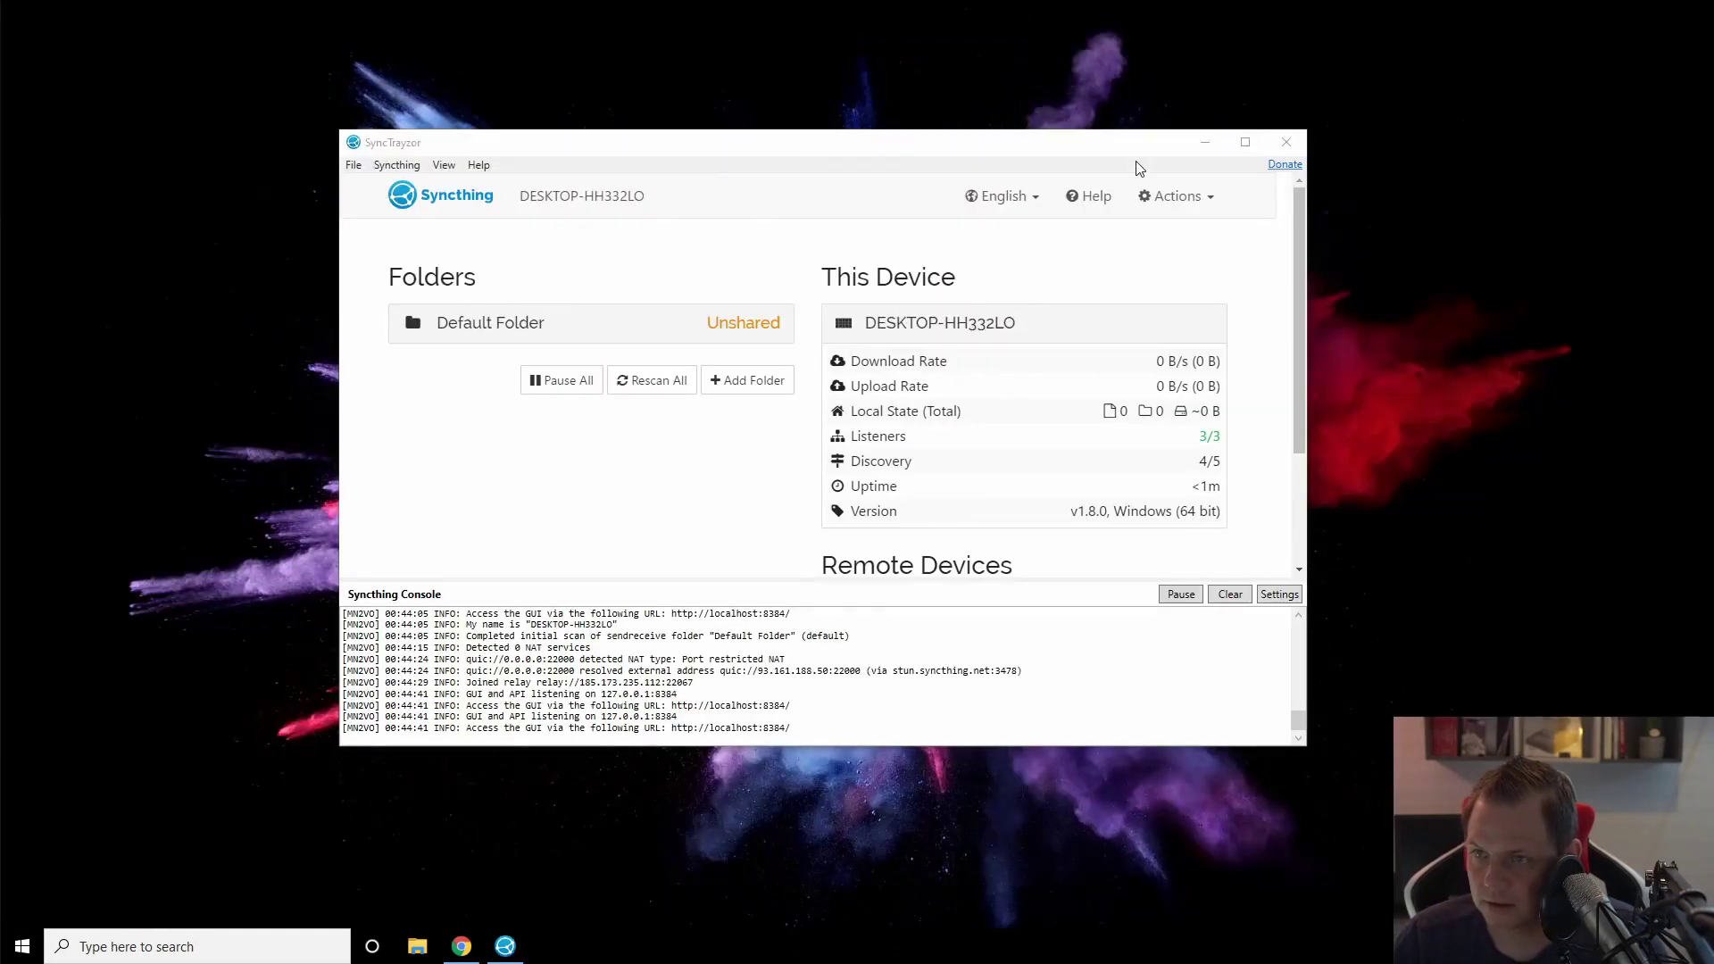
left_click(1286, 142)
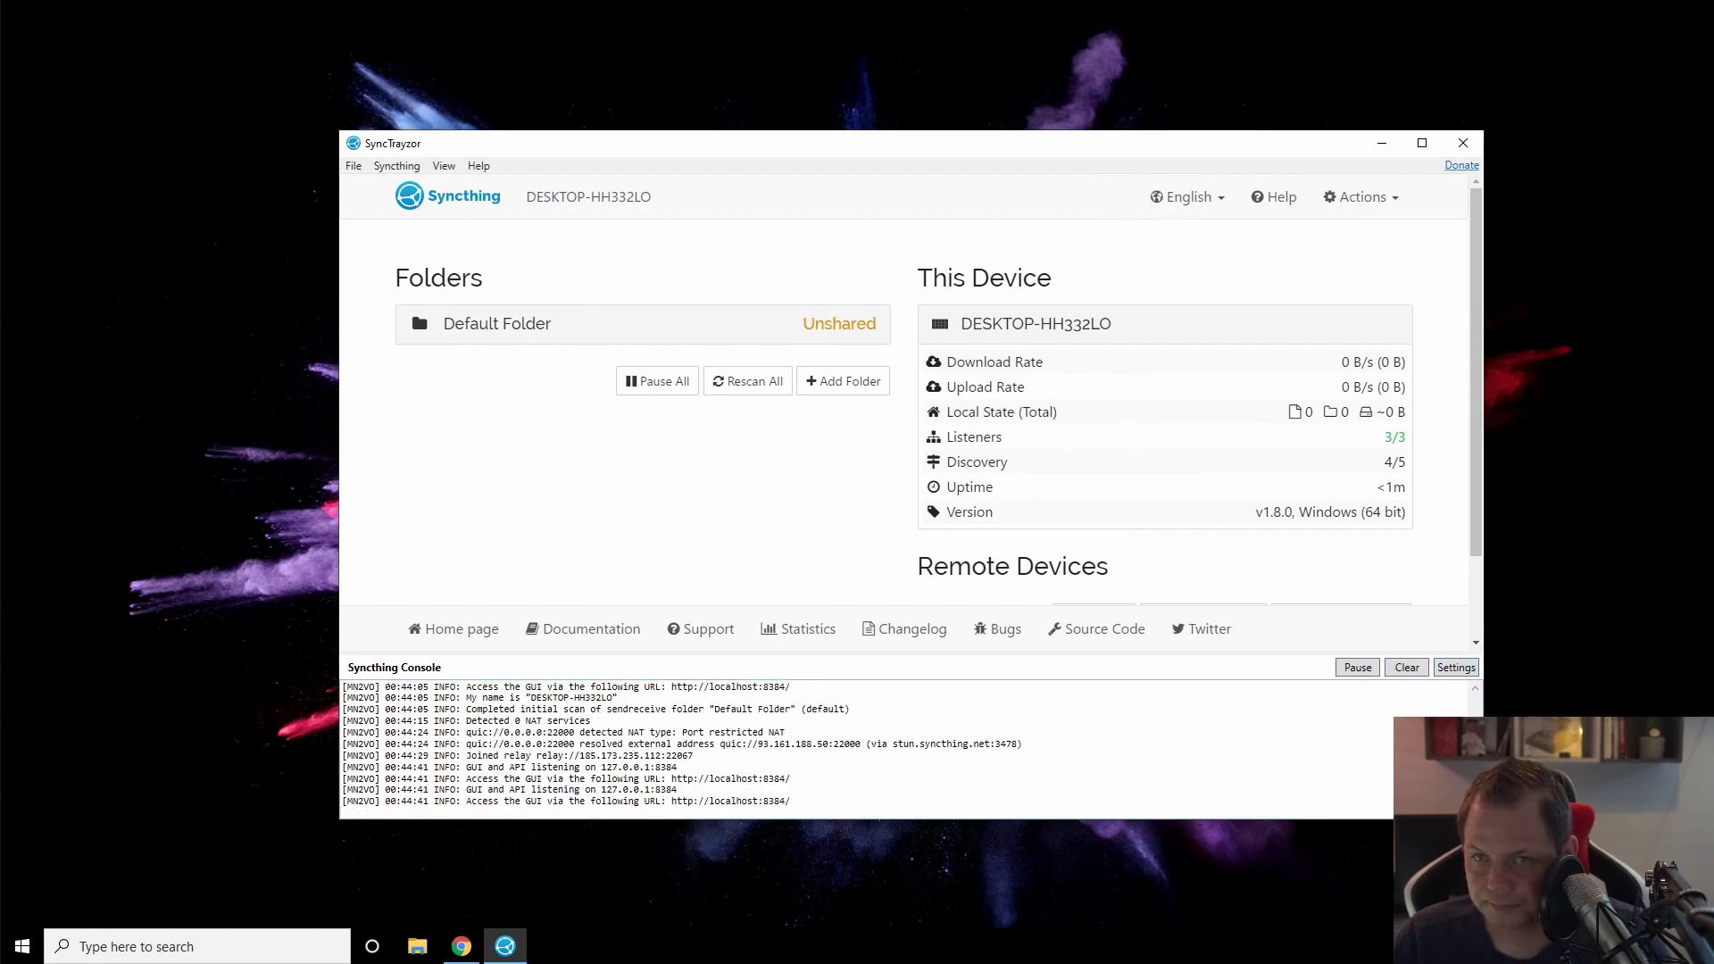
Step: Start a new folder labelled 'paris-backup-file-testing', checking its generated path and ID
left_click(849, 389)
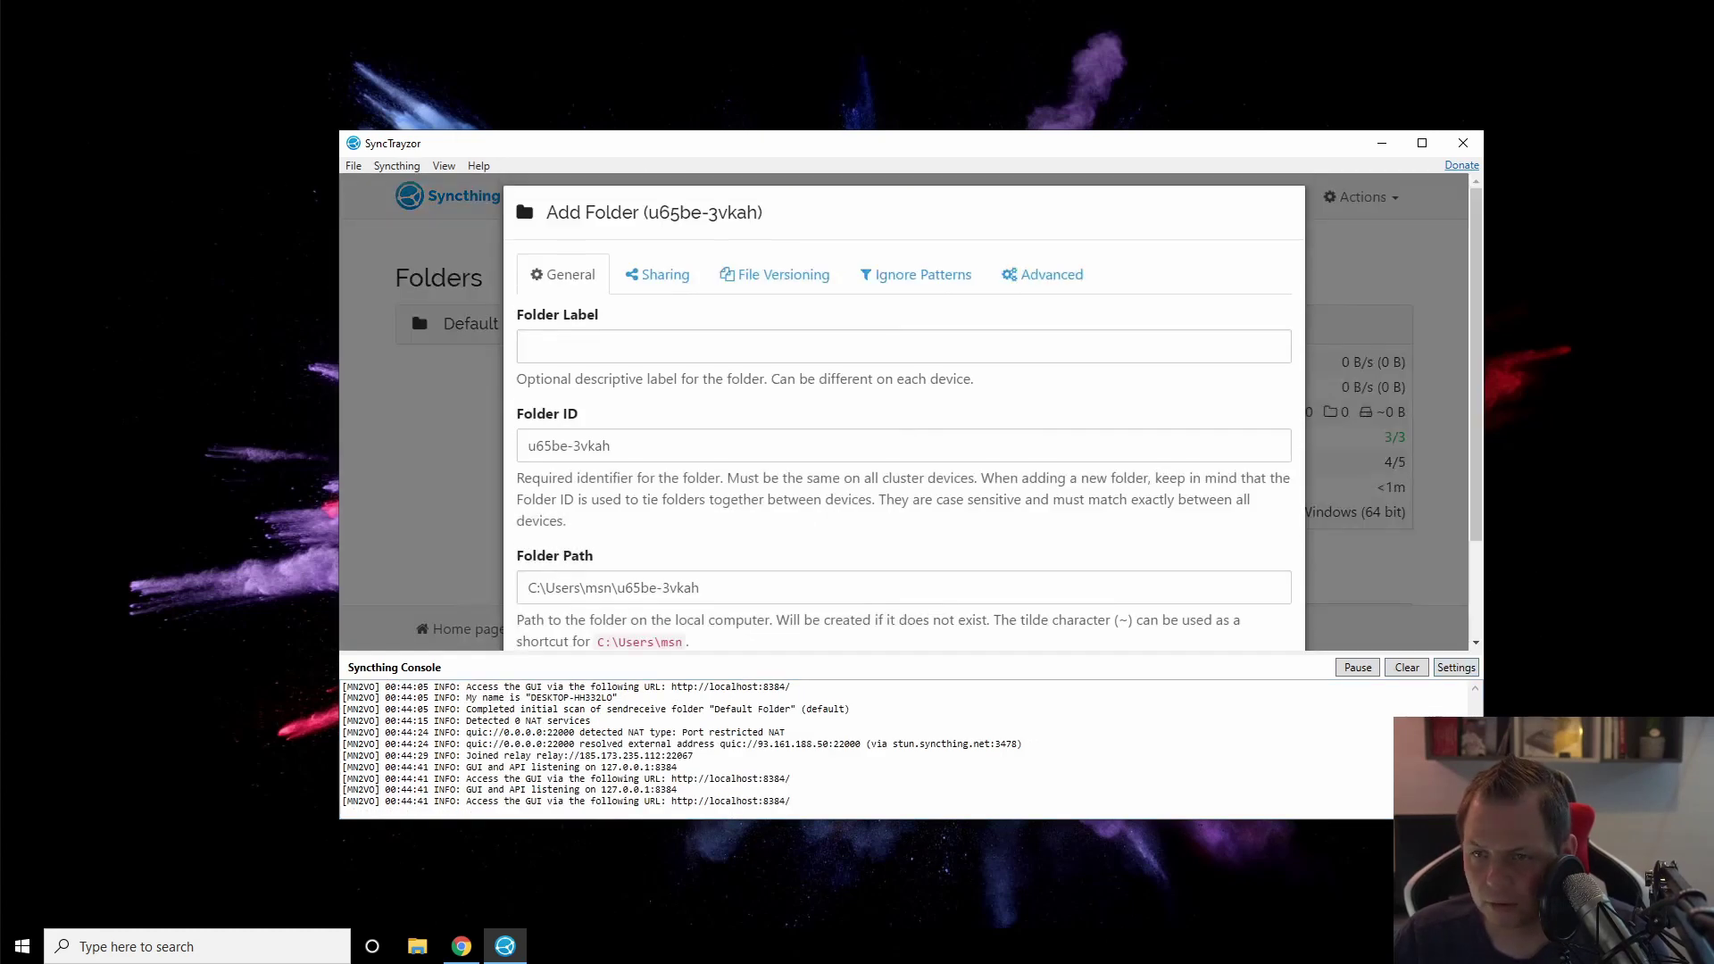
scroll(418, 309, "down", 1)
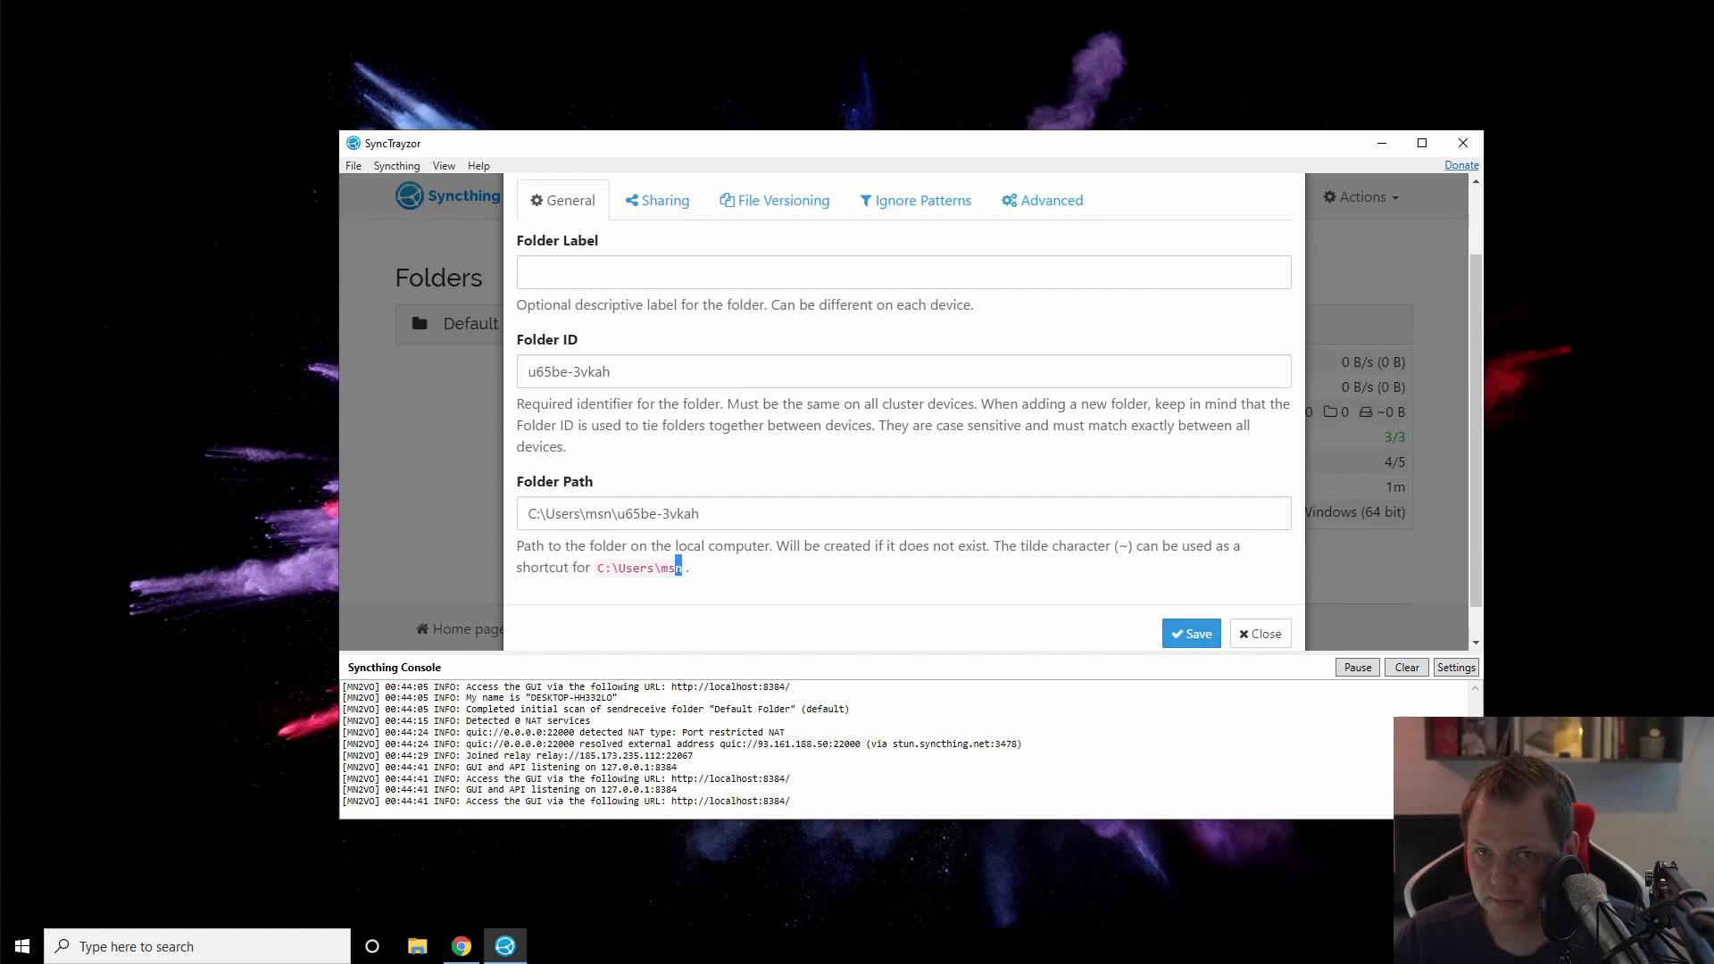
key("Tab")
type("paris-backup-file-testing")
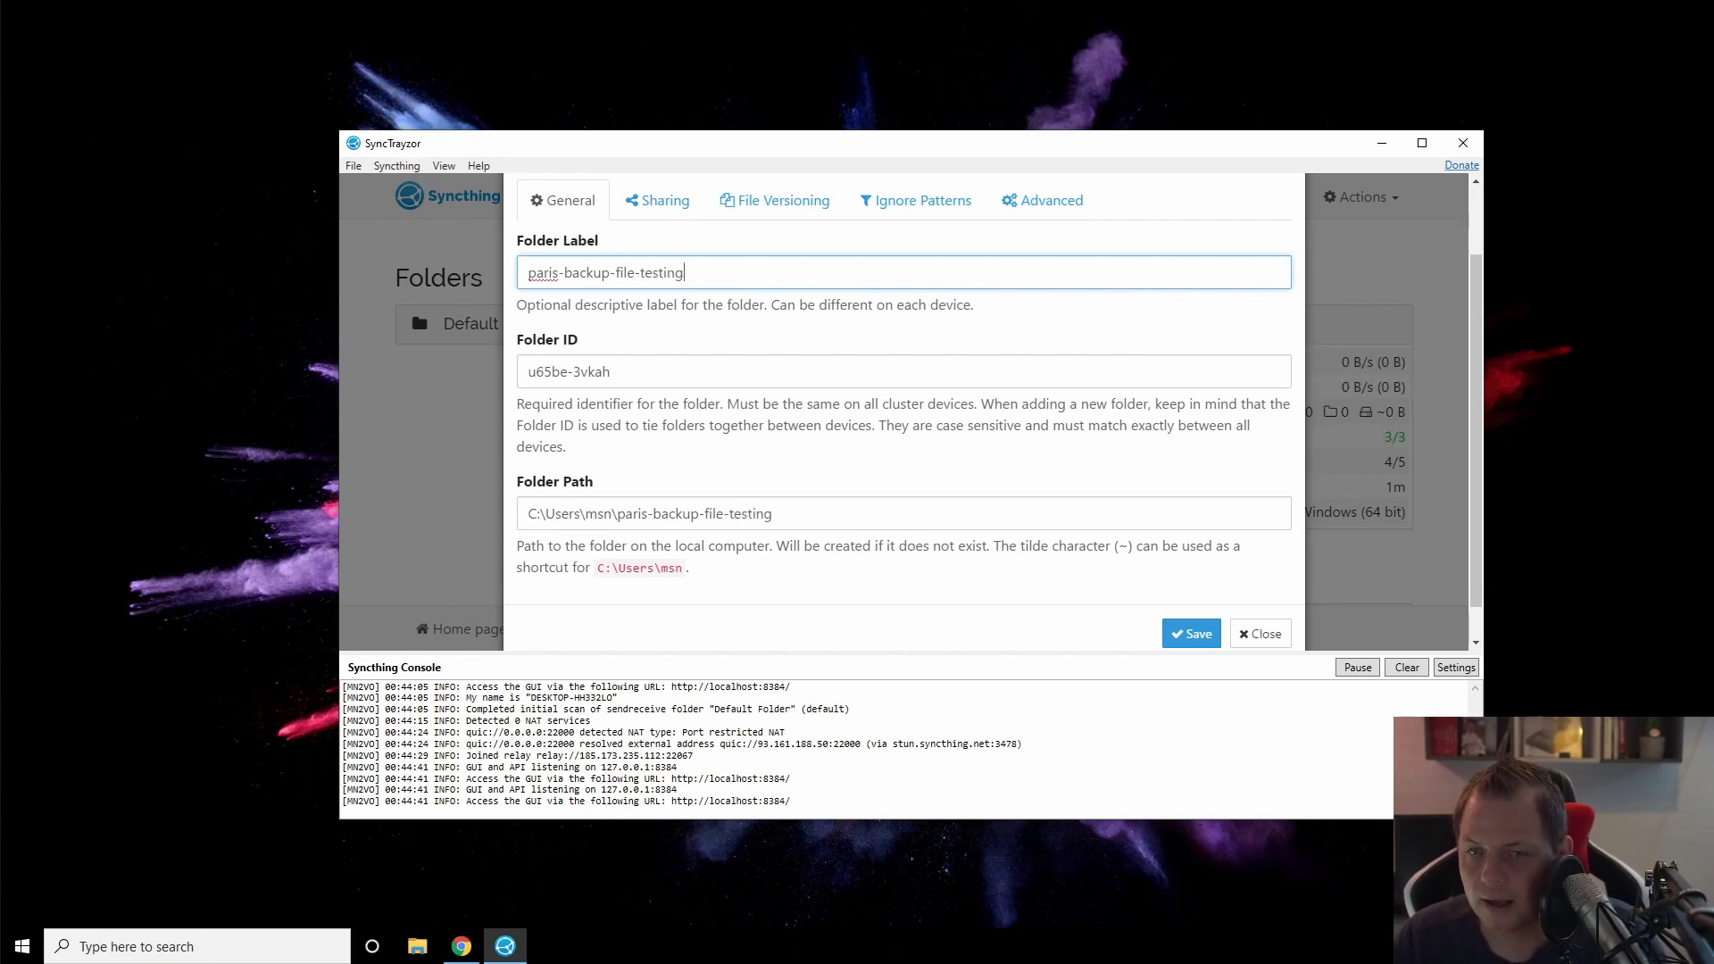
left_click(773, 513)
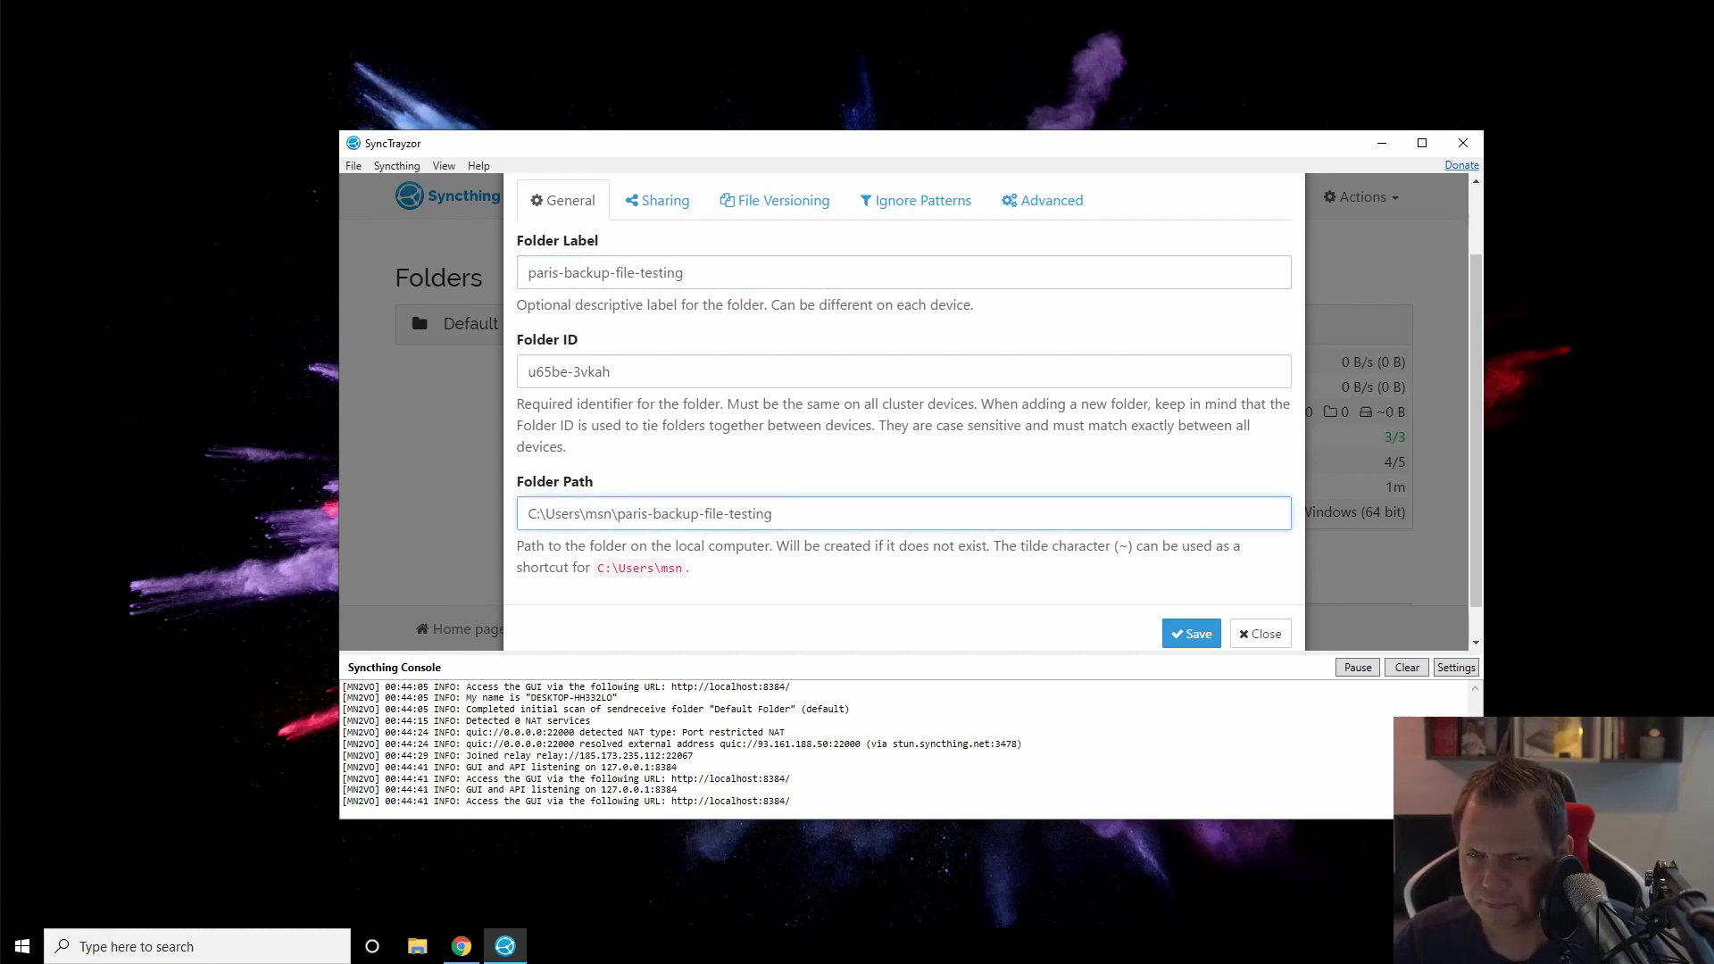
left_click(611, 372)
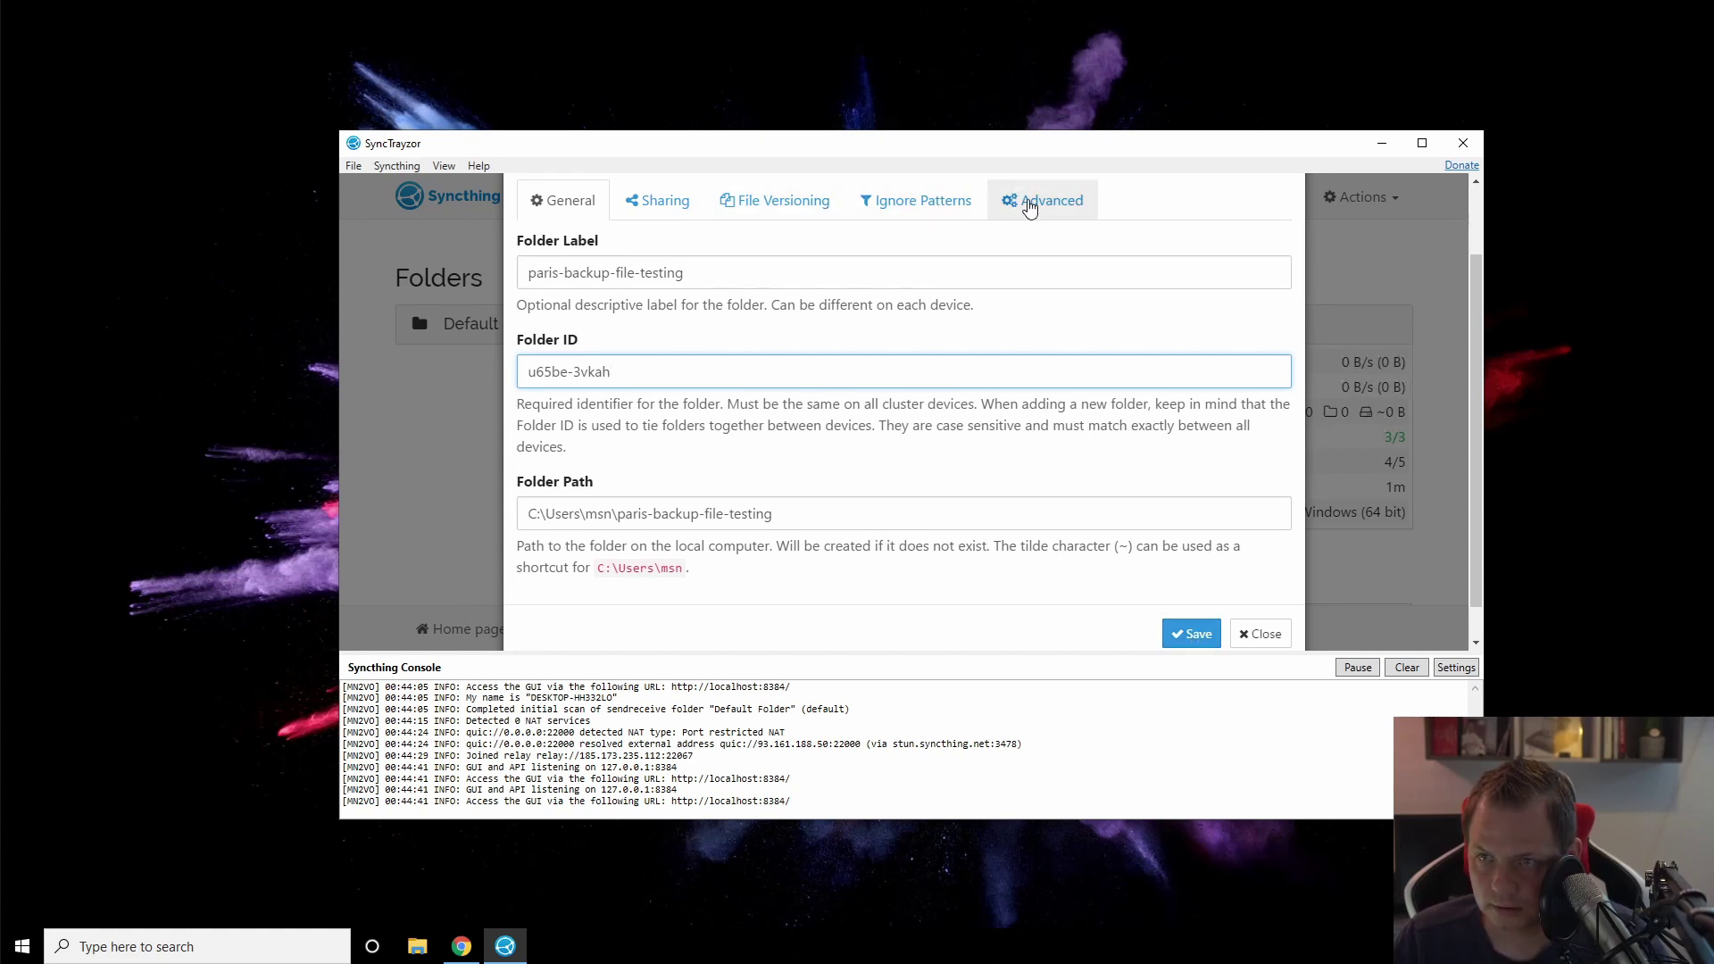
Step: Set the folder type to Send Only, save the folder, and expand its details
left_click(1029, 206)
left_click(706, 404)
left_click(600, 453)
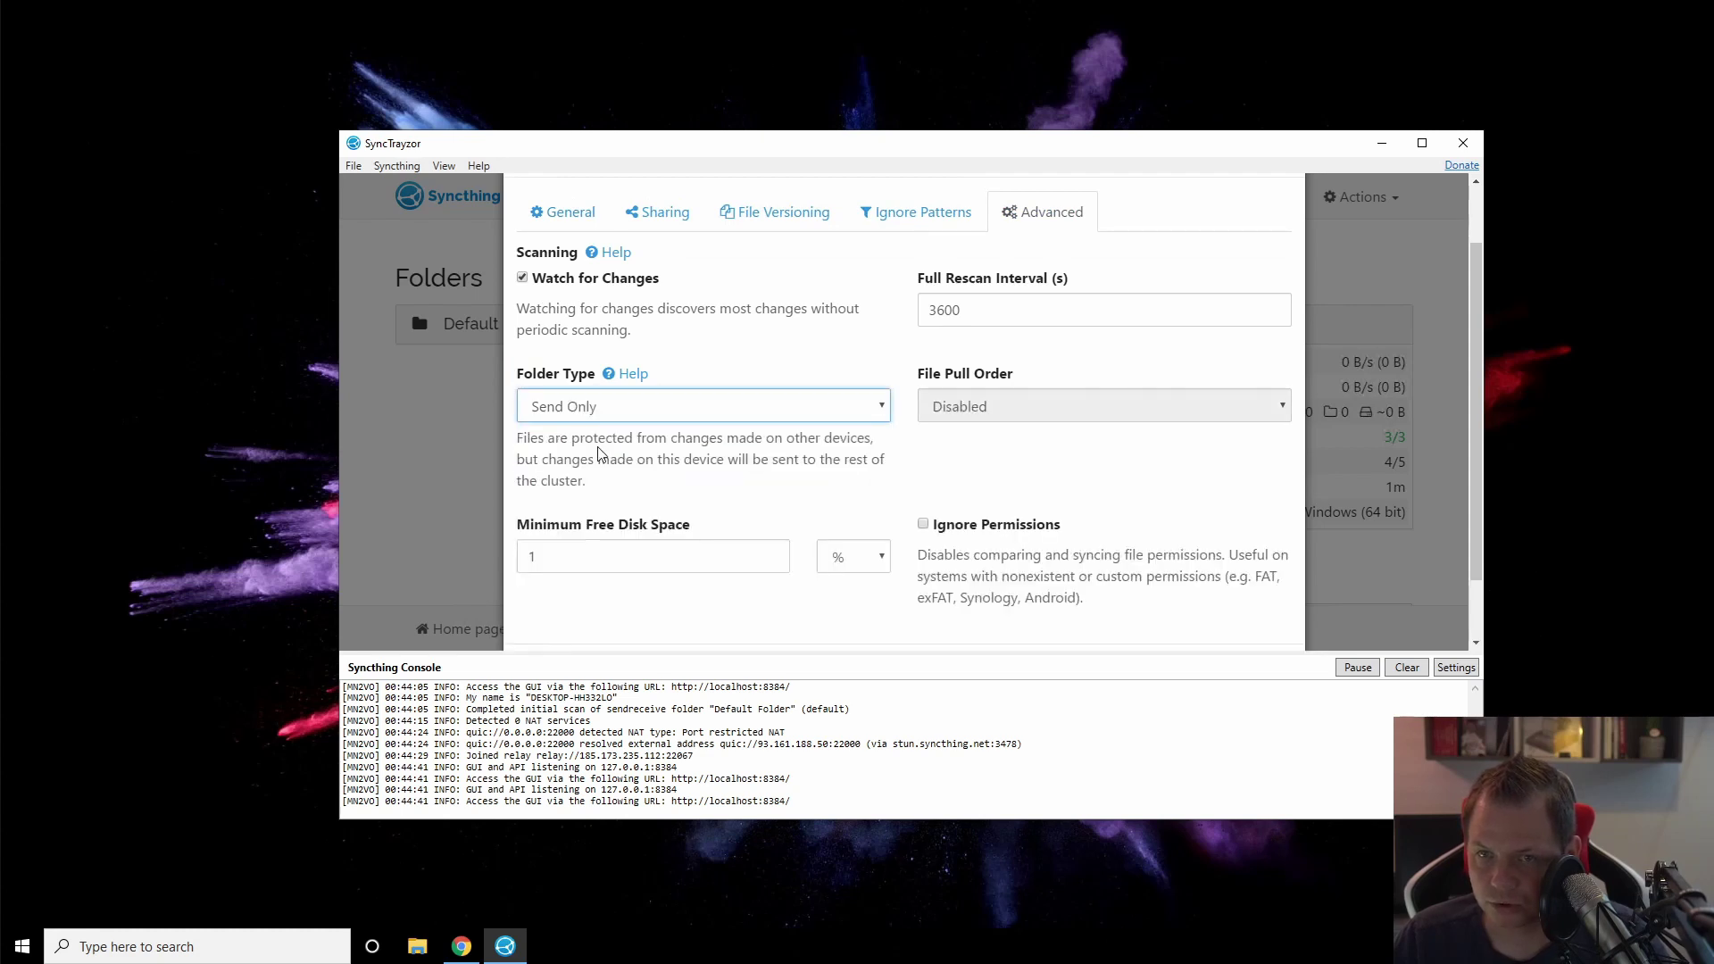
left_click(657, 212)
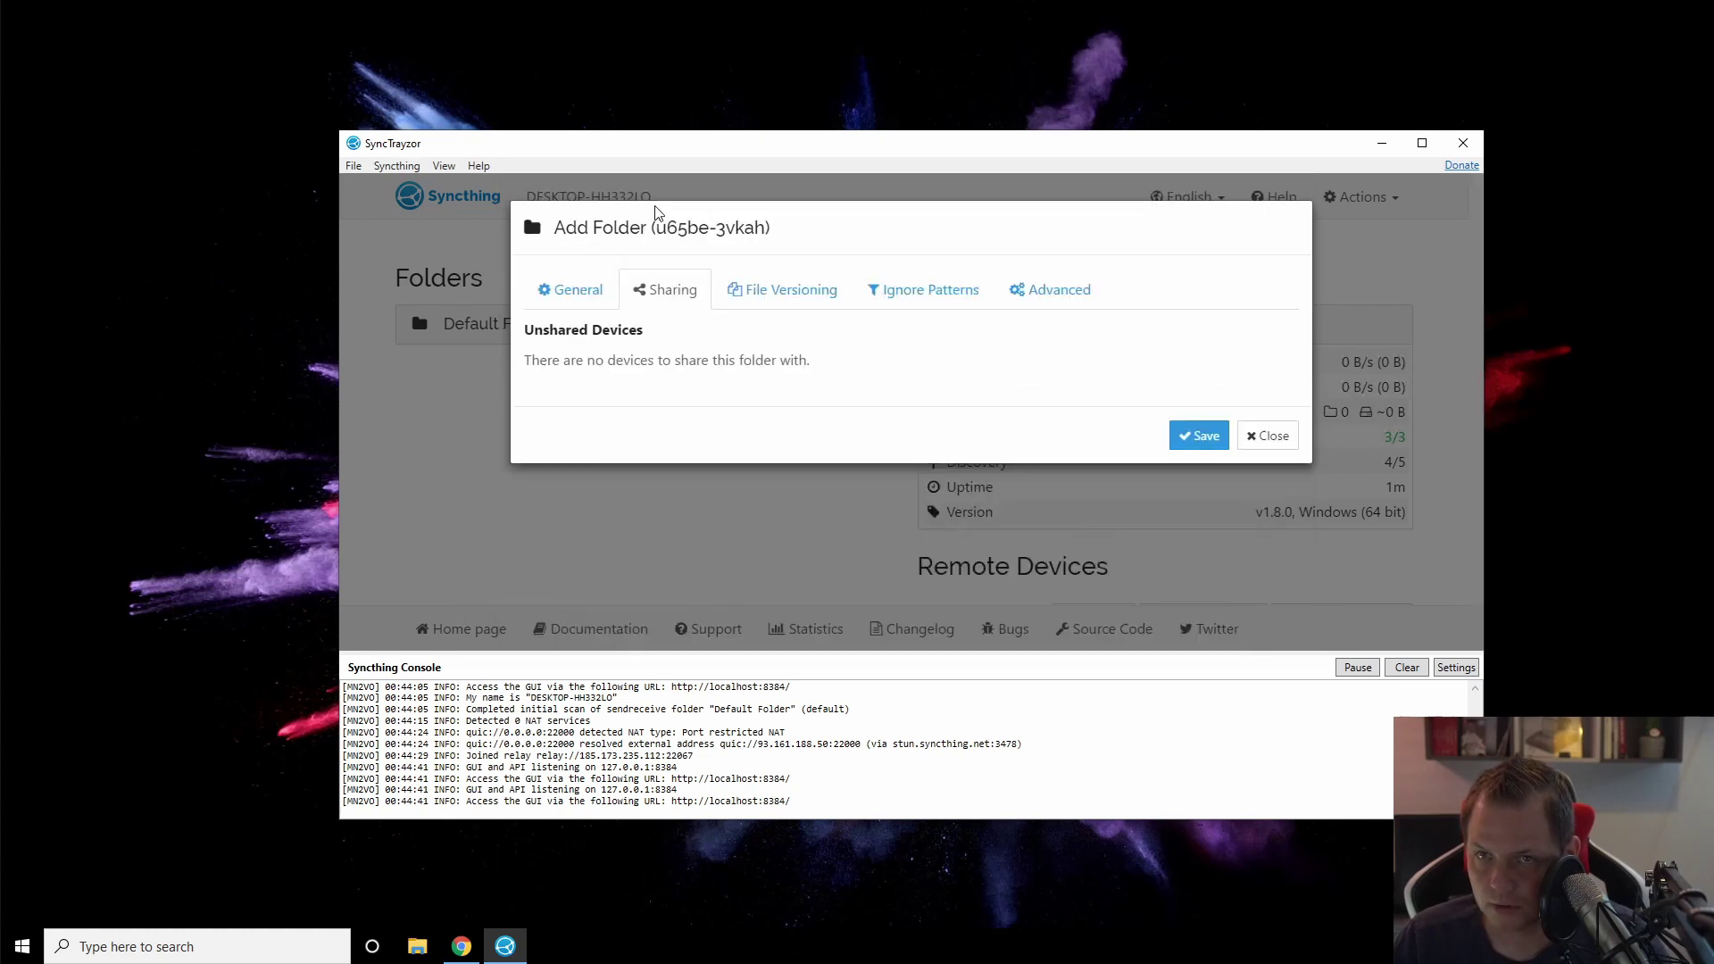
left_click(568, 295)
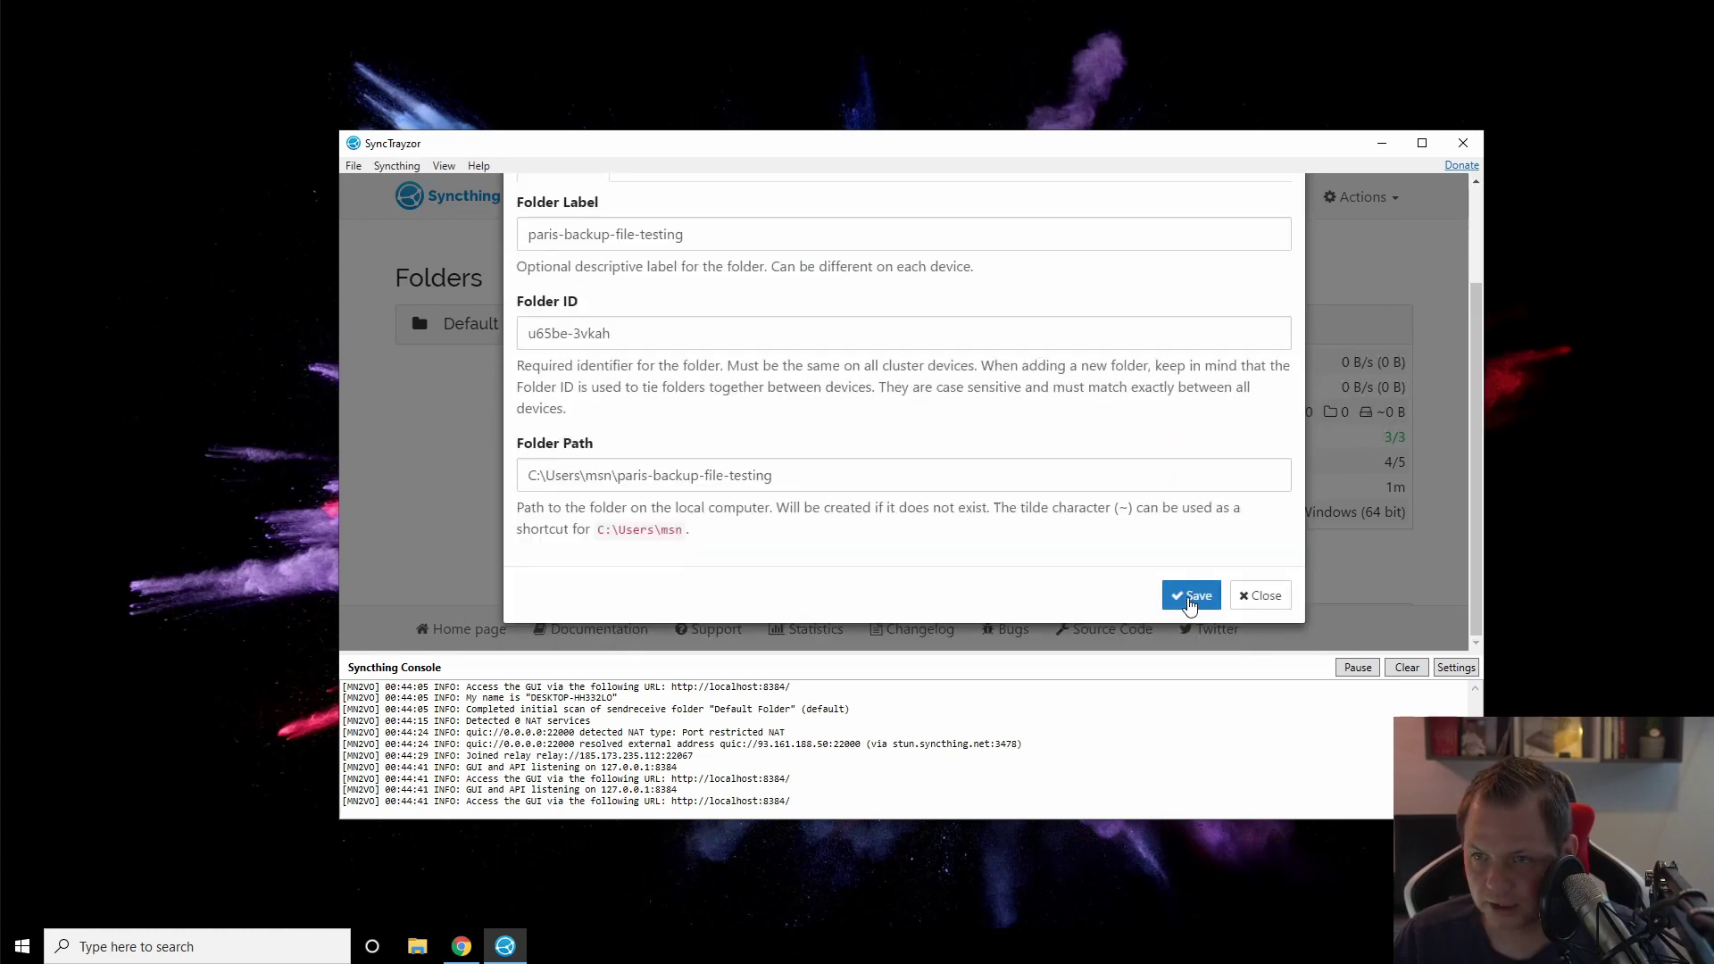
left_click(1190, 596)
left_click(625, 373)
scroll(902, 431, "down", 2)
Step: Drag the window's top edge up to reveal the full paris-backup-file-testing folder details
scroll(902, 431, "up", 2)
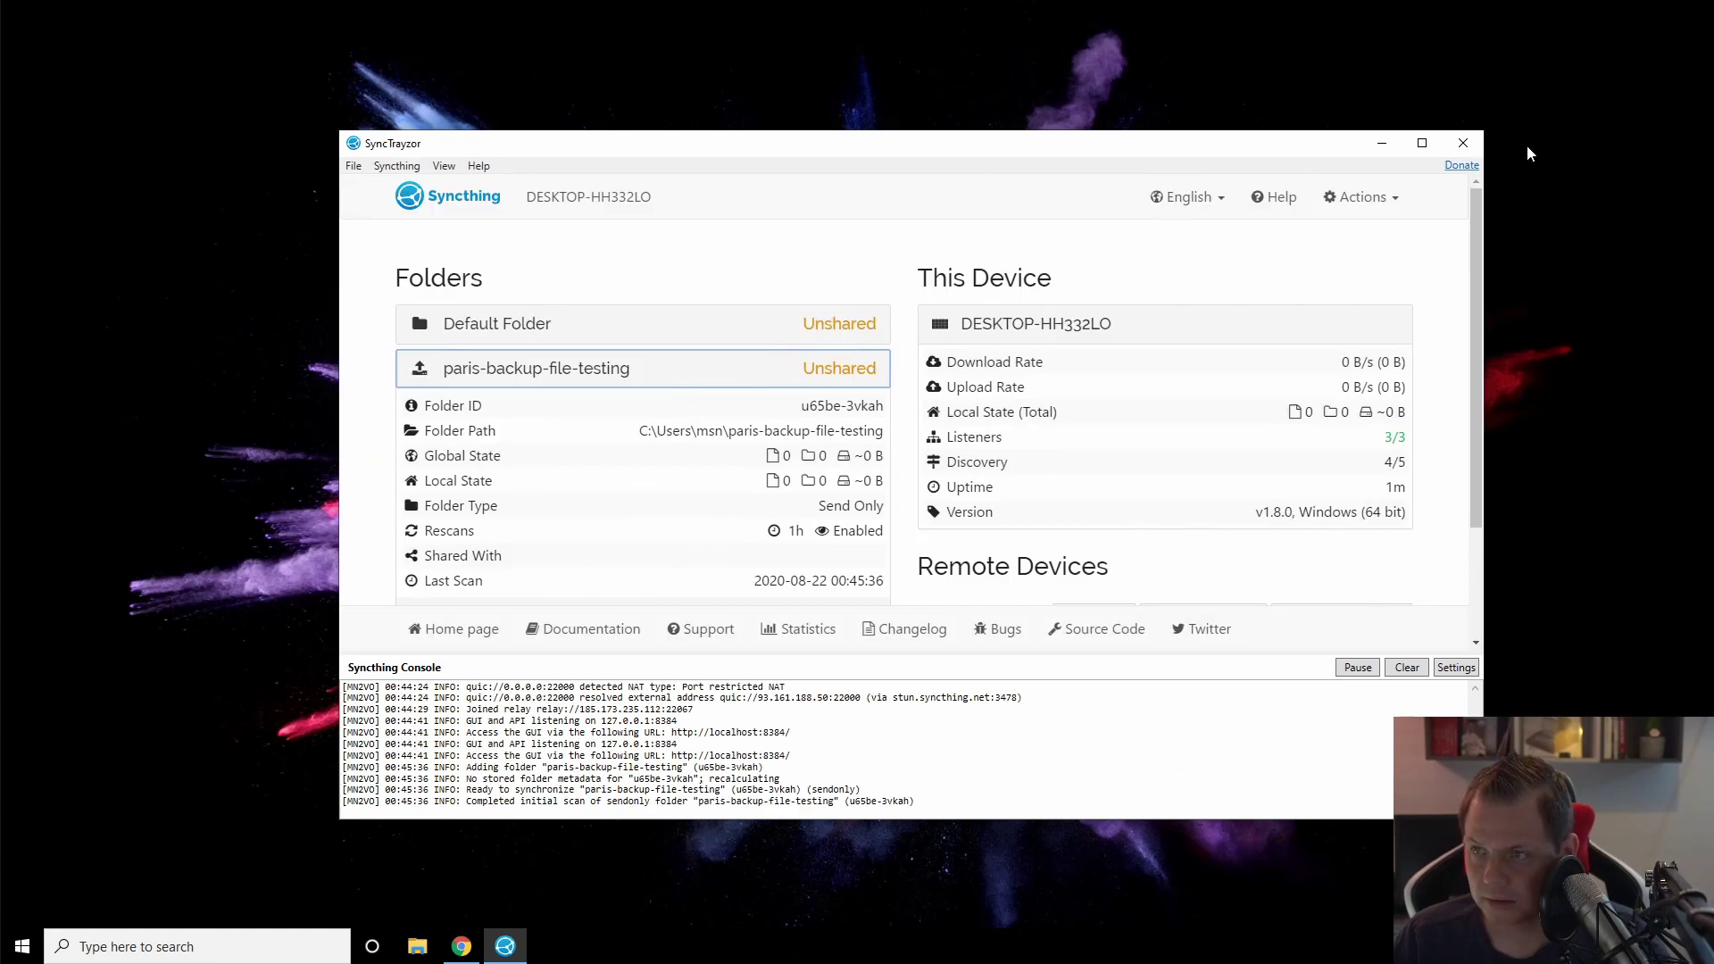
left_click_drag(1319, 131, 1319, 51)
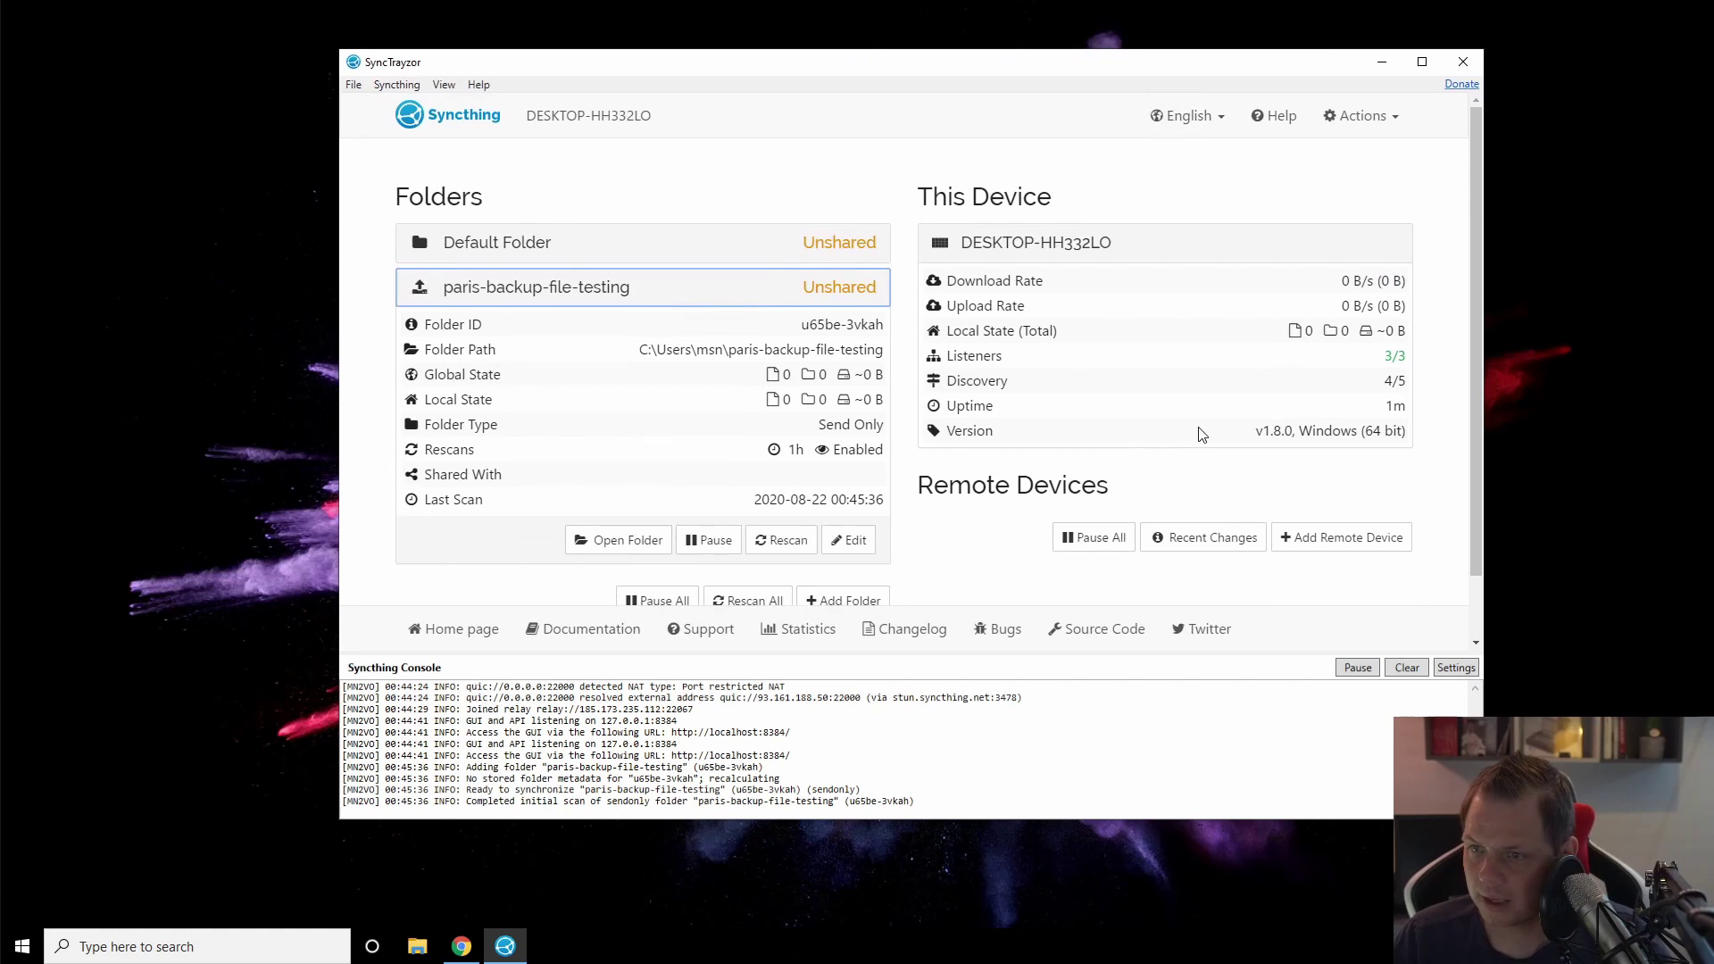